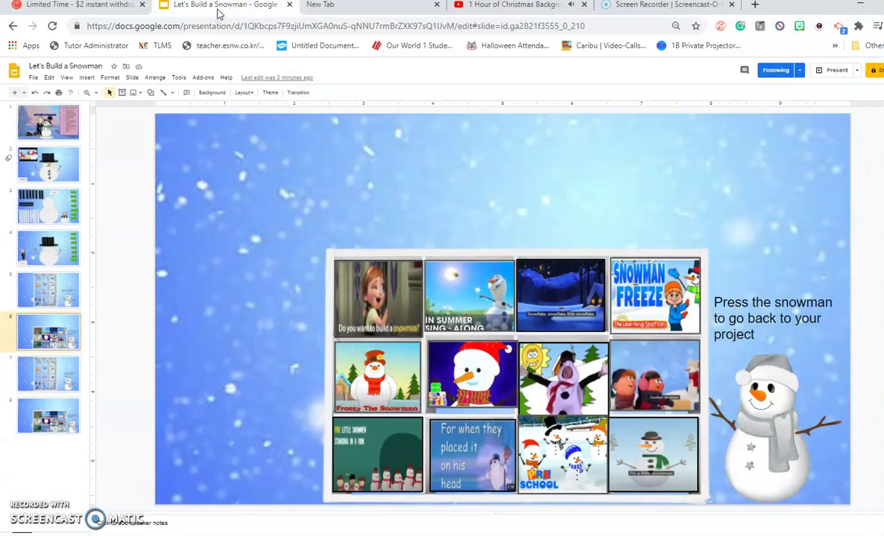
- Find the Level 2 snowman slide in the presentation and duplicate it
click(52, 170)
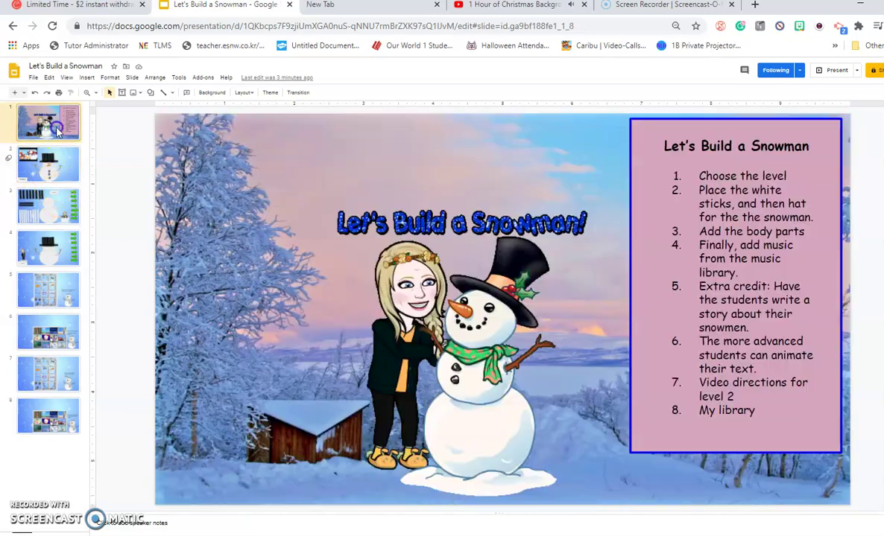
click(58, 128)
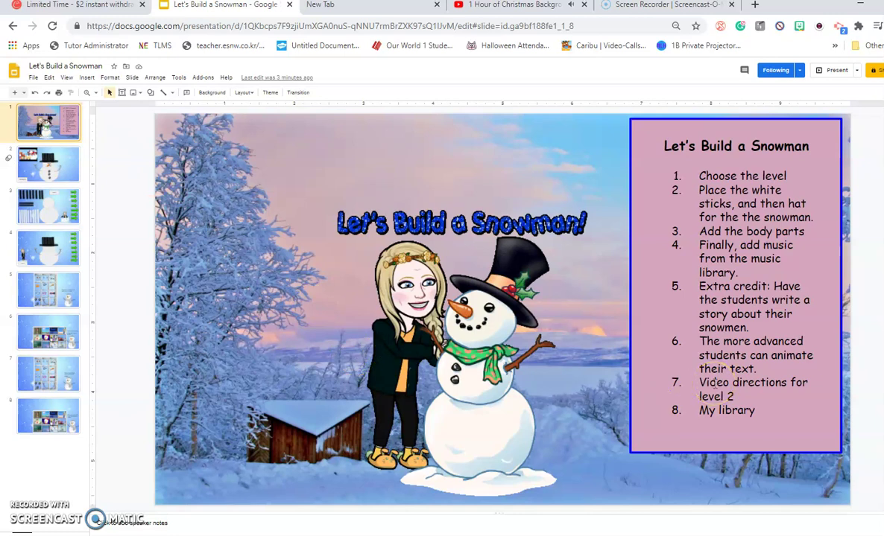
click(70, 173)
click(69, 208)
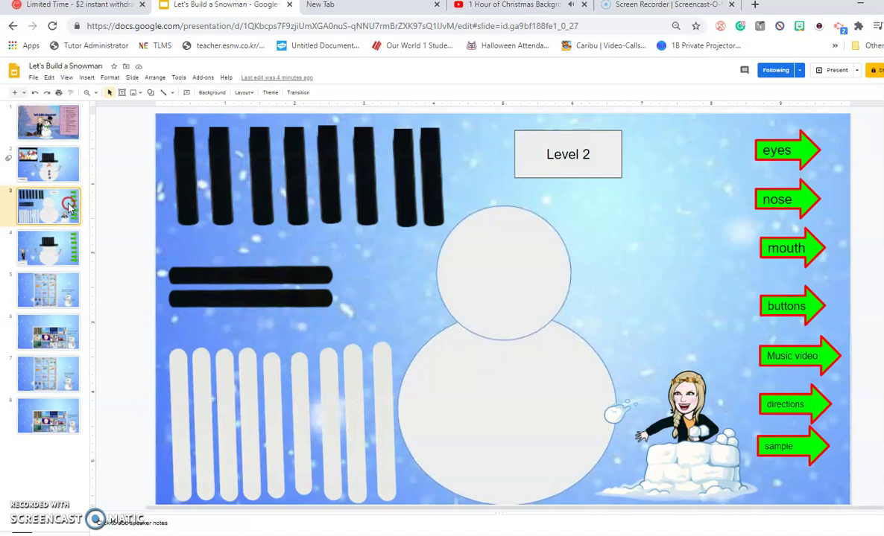
right_click(69, 206)
click(87, 299)
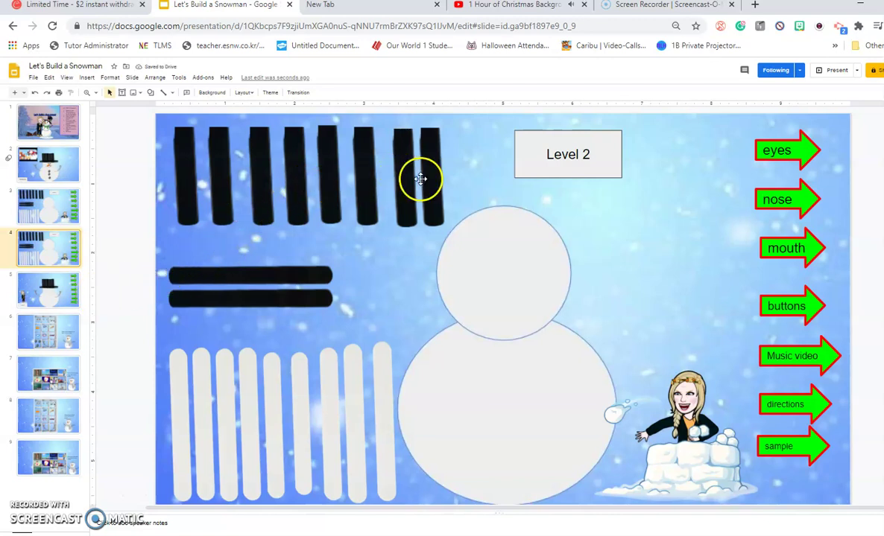
- Move the third white stick from the right of the row onto the right edge of the snowman's head on the duplicated slide
click(383, 392)
key(Up)
key(Up)
key(Up)
key(Up)
key(Up)
key(Up)
key(Up)
key(Up)
key(Up)
key(Up)
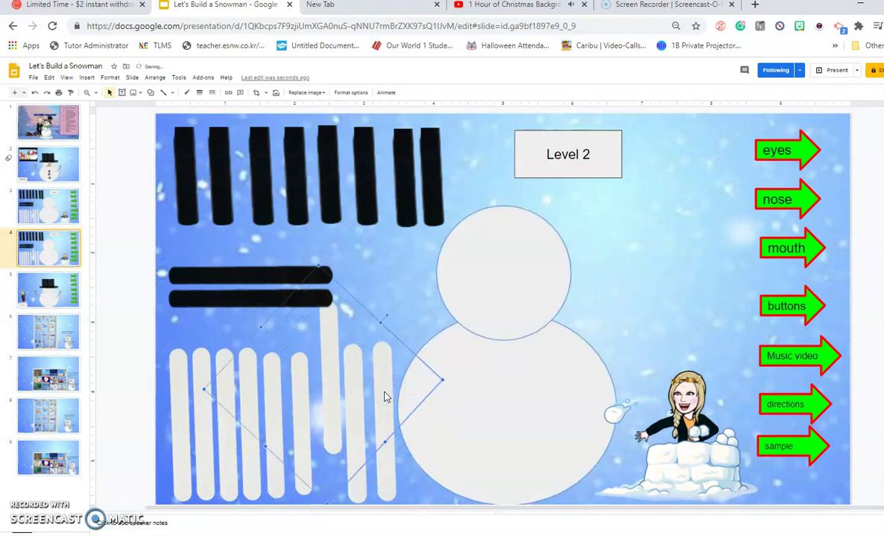
key(Right)
key(Right)
key(Right)
key(Right)
key(Right)
key(Right)
key(Right)
key(Right)
key(Right)
key(Right)
key(Right)
key(Right)
key(Right)
key(Right)
key(Right)
key(Right)
key(Right)
key(Right)
key(Right)
key(Right)
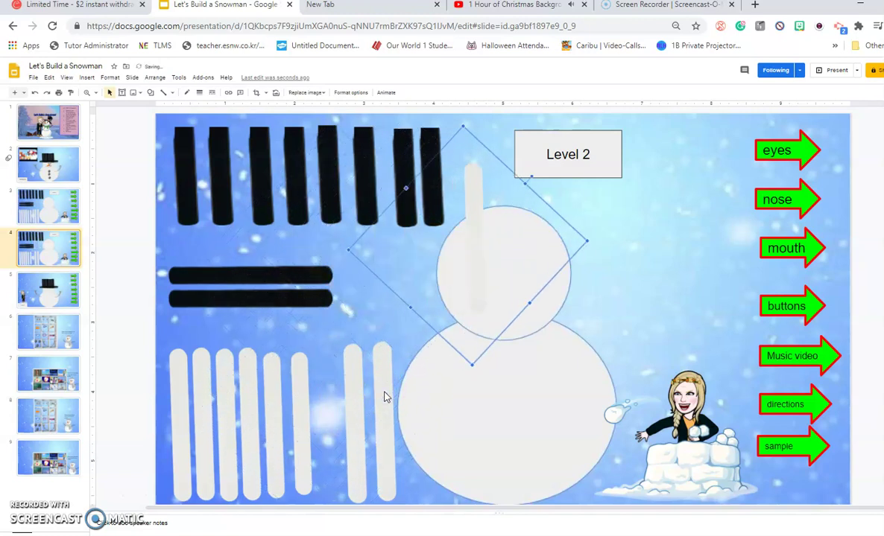
key(Down)
key(Down)
key(Down)
key(Down)
key(Down)
key(Down)
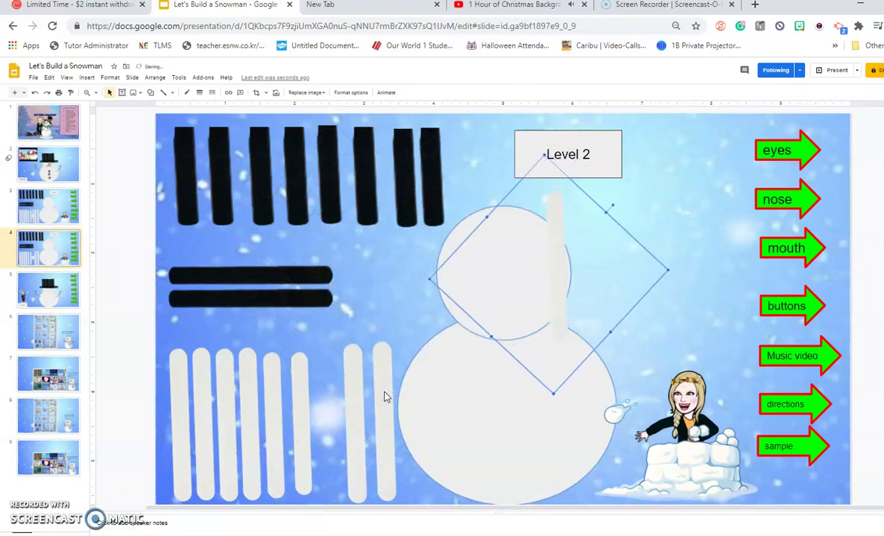
- Move the white stick just left of the row's gap onto the head, directly left of the stick already placed
click(386, 435)
key(Up)
key(Up)
key(Up)
key(Up)
key(Up)
key(Up)
key(Up)
key(Up)
key(Up)
key(Up)
key(Up)
key(Up)
key(Right)
key(Right)
key(Right)
key(Right)
key(Right)
key(Right)
key(Right)
key(Right)
key(Right)
key(Right)
key(Right)
key(Right)
key(Right)
key(Right)
key(Right)
key(Right)
key(Right)
key(Right)
key(Right)
key(Right)
key(Right)
key(Right)
key(Right)
key(Right)
key(Up)
key(Up)
key(Up)
key(Up)
key(Up)
key(Up)
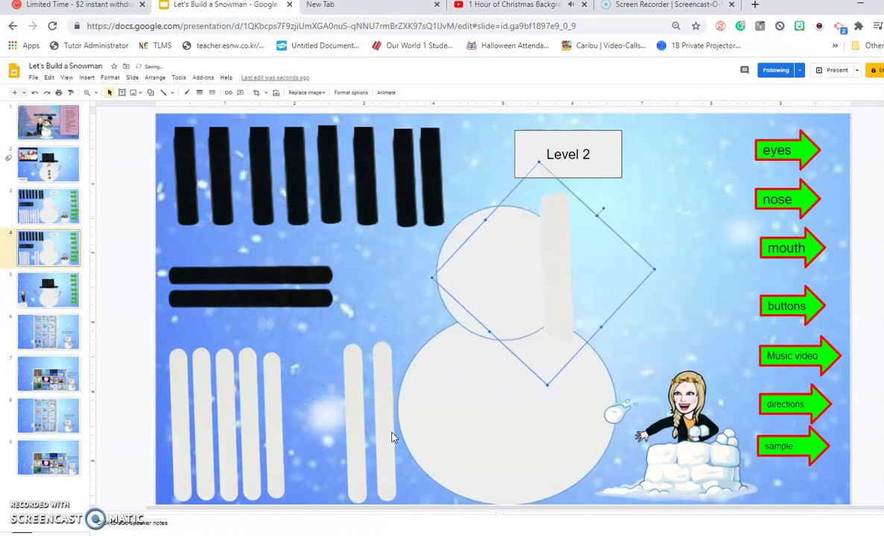
- Move the left stick of the separate white pair onto the head, continuing the vertical row leftward
click(380, 468)
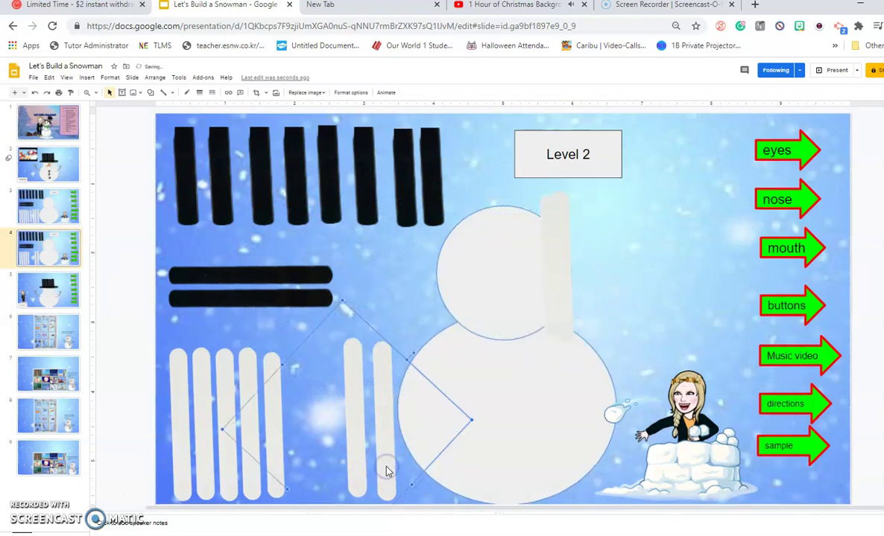
key(Up)
key(Up)
key(Up)
key(Up)
key(Up)
key(Up)
key(Up)
key(Up)
key(Up)
key(Up)
key(Up)
key(Up)
key(Right)
key(Right)
key(Right)
key(Right)
key(Right)
key(Right)
key(Right)
key(Right)
key(Right)
key(Right)
key(Right)
key(Right)
key(Right)
key(Right)
key(Right)
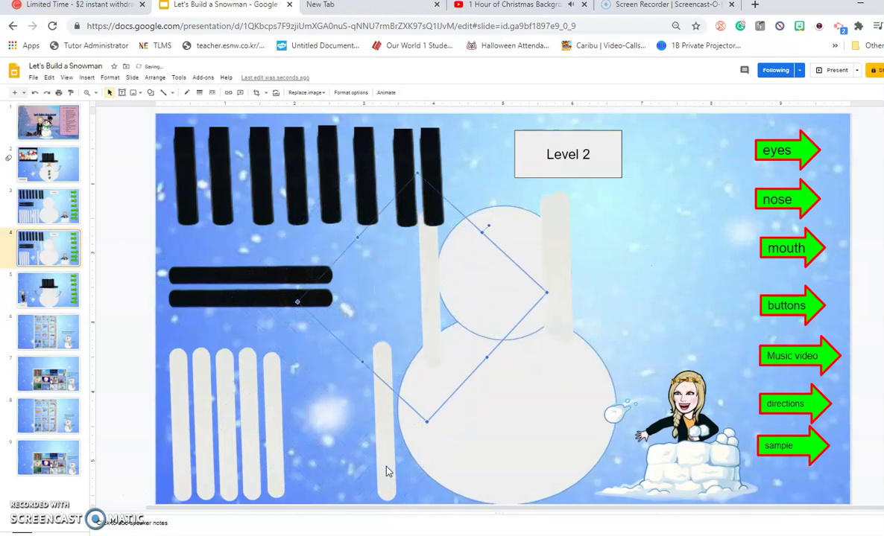
key(Right)
key(Up)
key(Up)
- Move the remaining white stick nearest the snowman's body onto the head, alongside the three placed sticks
mouse_move(378, 472)
mouse_down()
mouse_move(384, 420)
mouse_move(385, 477)
mouse_up()
key(Up)
key(Up)
key(Up)
key(Right)
key(Right)
key(Right)
key(Right)
key(Right)
key(Right)
key(Right)
key(Right)
key(Right)
key(Right)
key(Right)
key(Right)
key(Right)
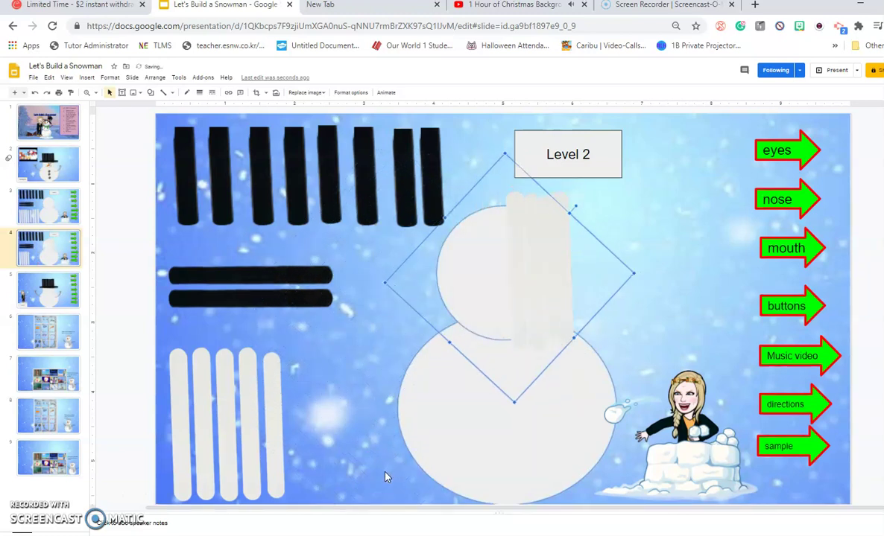
- Move the second from the left of the five spare white sticks onto the head, directly left of the four placed sticks
click(277, 447)
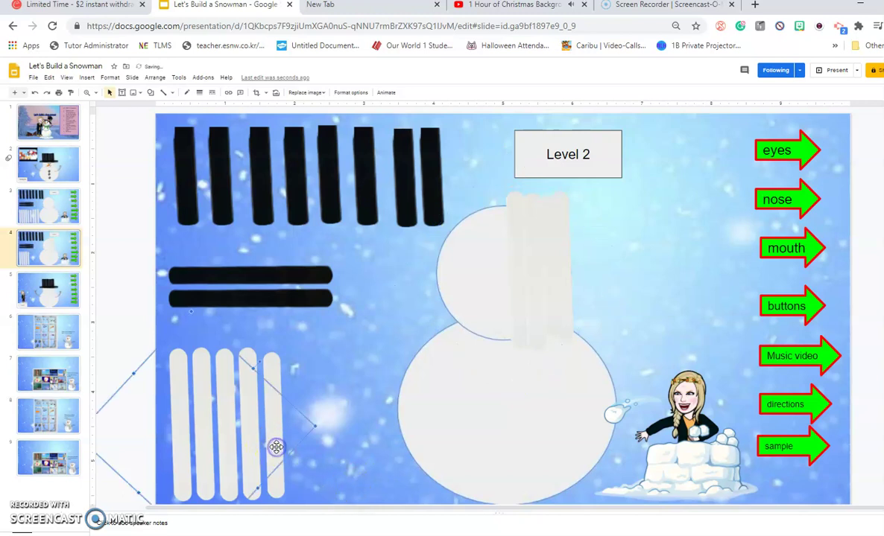
key(Up)
key(Up)
key(Up)
key(Up)
key(Up)
key(Up)
key(Up)
key(Up)
key(Up)
key(Up)
key(Up)
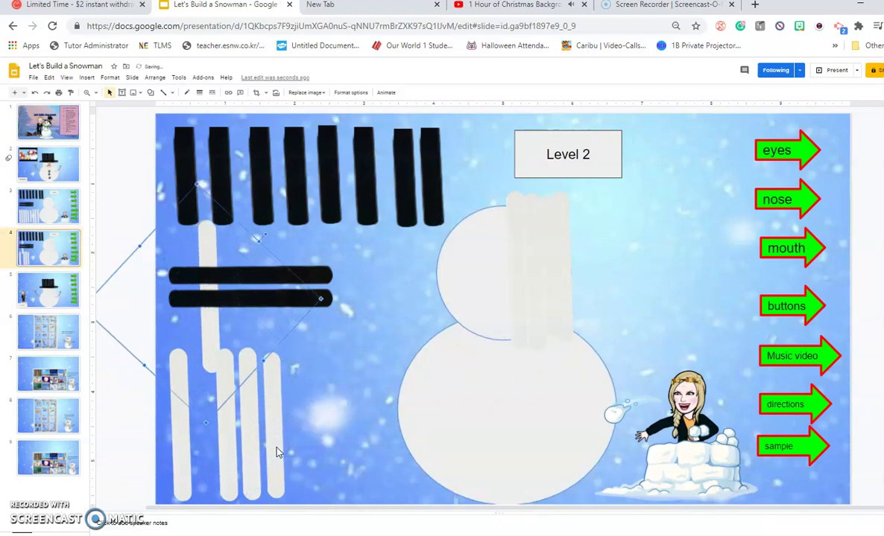
key(Right)
key(Right)
key(Right)
key(Right)
key(Right)
key(Right)
key(Right)
key(Right)
key(Right)
key(Right)
key(Right)
key(Right)
key(Right)
key(Right)
key(Right)
key(Right)
key(Right)
key(Right)
key(Right)
key(Right)
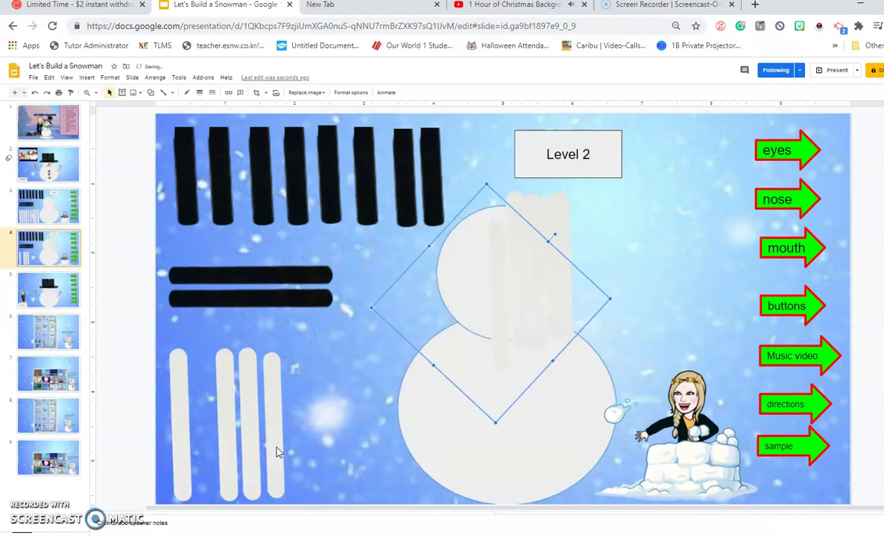
key(Up)
key(Up)
key(Up)
key(Up)
key(Up)
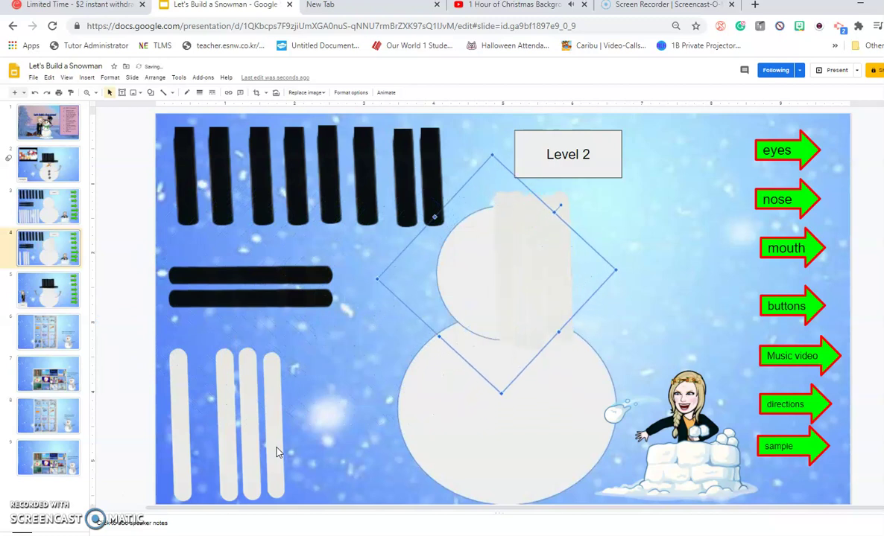
- Move the second from the left of the four spare white sticks onto the head, continuing the covered area leftward
click(269, 453)
key(Right)
key(Right)
key(Right)
key(Right)
key(Right)
key(Right)
key(Right)
key(Right)
key(Right)
key(Right)
key(Right)
key(Right)
key(Right)
key(Right)
key(Right)
key(Right)
key(Right)
key(Right)
key(Right)
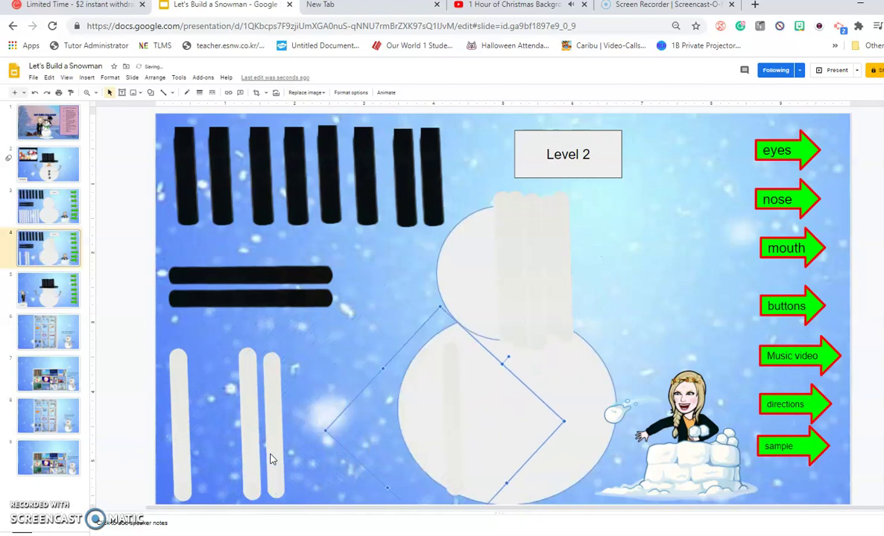
key(Up)
key(Up)
key(Up)
key(Up)
key(Up)
key(Up)
key(Up)
key(Up)
key(Up)
key(Up)
key(Up)
key(Right)
key(Right)
key(Right)
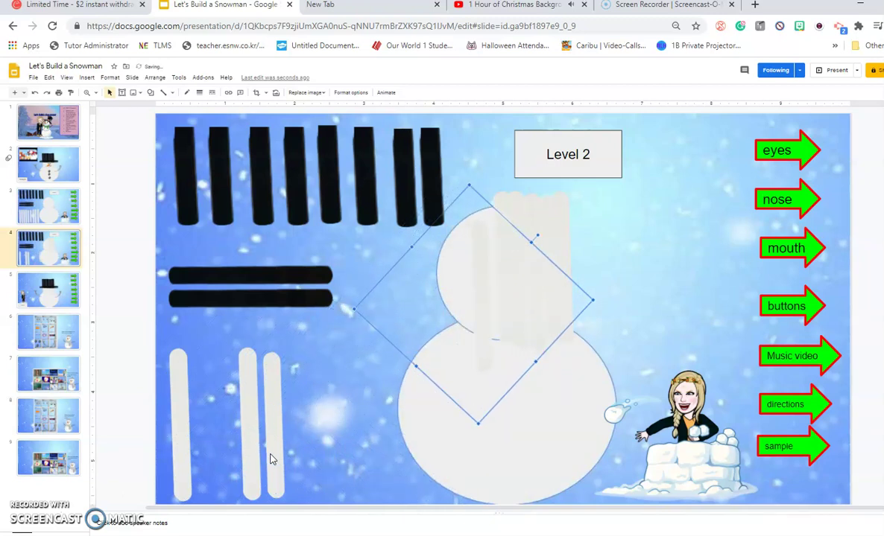
key(Up)
key(Up)
key(Up)
key(Up)
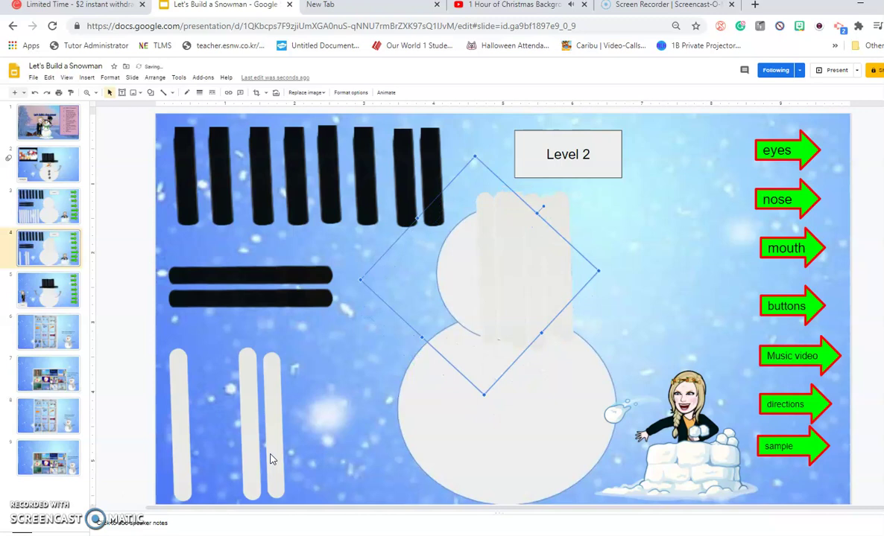
- Move the middle one of the three spare white sticks onto the head, slightly overlapping the covered area's left edge
click(270, 460)
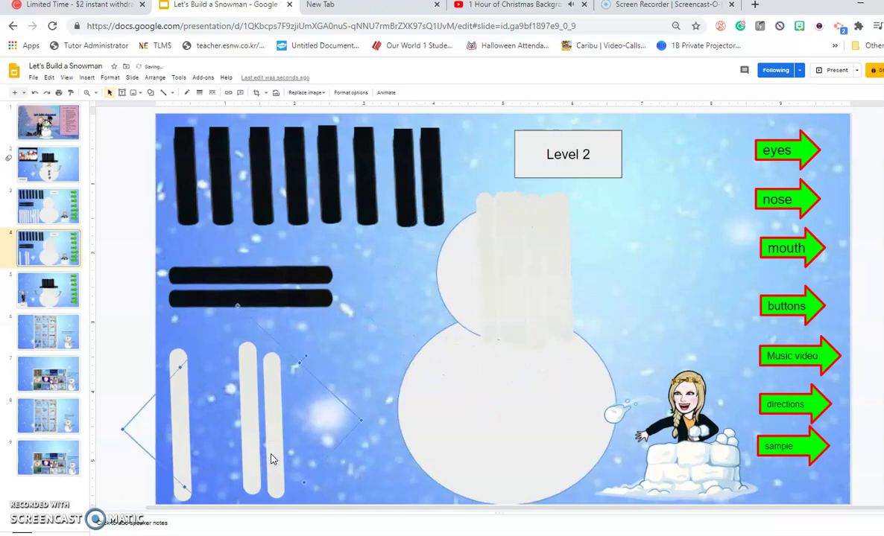
key(Up)
key(Up)
key(Up)
key(Up)
key(Up)
key(Up)
key(Up)
key(Up)
key(Up)
key(Up)
key(Up)
key(Right)
key(Right)
key(Right)
key(Right)
key(Right)
key(Right)
key(Right)
key(Right)
key(Right)
key(Right)
key(Right)
key(Right)
key(Right)
key(Right)
key(Right)
key(Right)
key(Right)
key(Right)
key(Right)
key(Right)
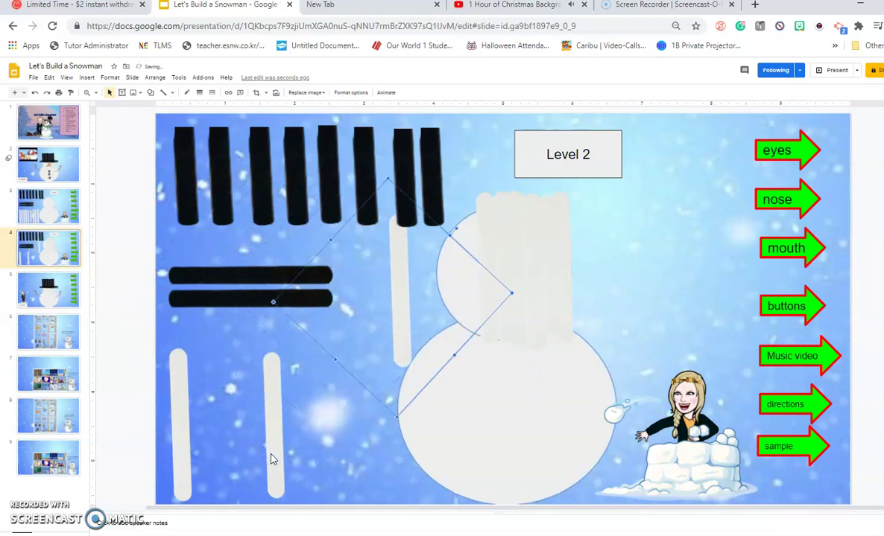
key(Up)
key(Left)
key(Left)
key(Up)
key(Up)
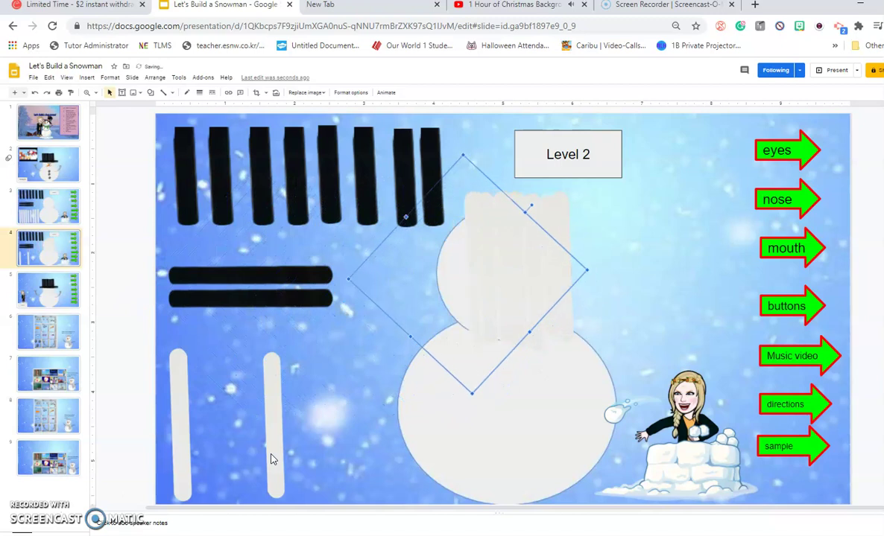
key(Down)
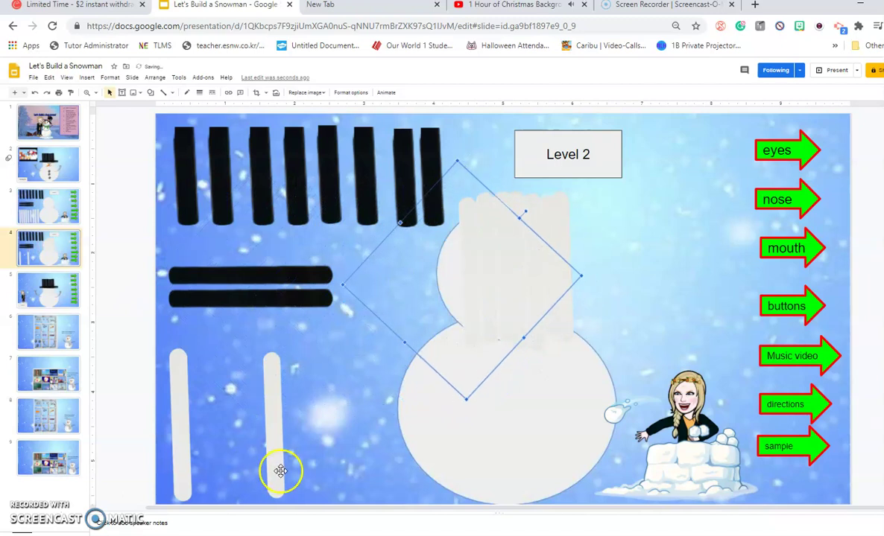
- Move the right one of the two spare white sticks onto the left part of the head, beside the placed sticks
key(ctrl+z)
key(Up)
key(Up)
key(Up)
key(Up)
key(Up)
key(Up)
key(Up)
key(Up)
key(Up)
key(Up)
key(Up)
key(Up)
key(Up)
key(Up)
key(Up)
key(Up)
key(Up)
key(Up)
key(Up)
key(Up)
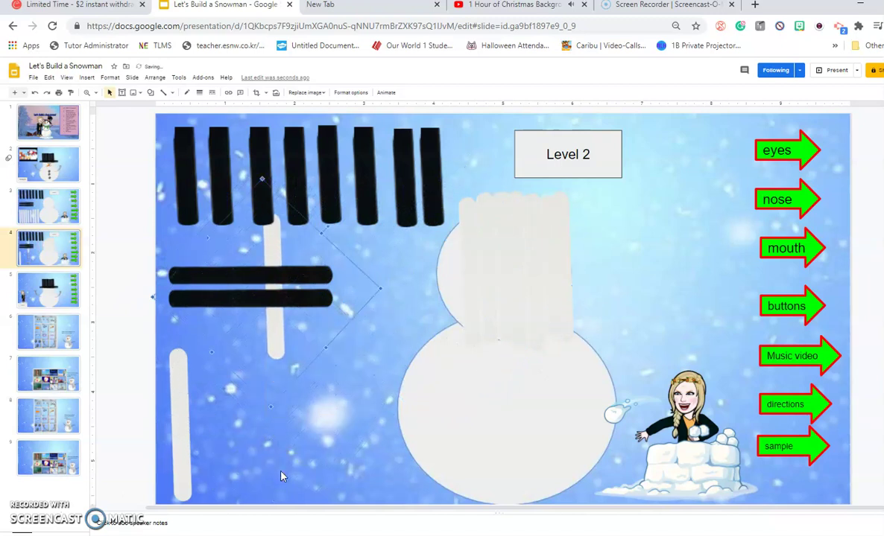
key(Right)
key(Right)
key(Right)
key(Right)
key(Right)
key(Right)
key(Right)
key(Right)
key(Right)
key(Right)
key(Right)
key(Right)
key(Right)
key(Right)
key(Right)
key(Right)
key(Right)
key(Right)
key(Right)
key(Right)
key(Right)
key(Right)
key(Right)
key(Right)
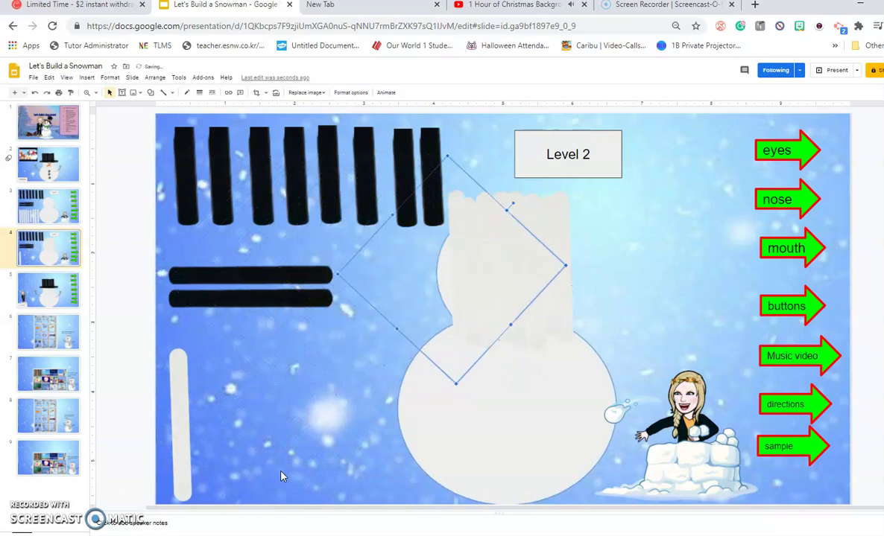
- Nudge the most recently placed white stick slightly down and left on the snowman's head
key(Down)
key(Down)
key(Left)
key(Up)
- Move the last spare white stick onto the head's left edge, beside the other placed white sticks
click(184, 438)
key(Up)
key(Up)
key(Up)
key(Up)
key(Up)
key(Up)
key(Up)
key(Up)
key(Up)
key(Up)
key(Up)
key(Up)
key(Up)
key(Up)
key(Up)
key(Up)
key(Up)
key(Right)
key(Right)
key(Right)
key(Right)
key(Right)
key(Right)
key(Right)
key(Right)
key(Right)
key(Right)
key(Right)
key(Right)
key(Right)
key(Right)
key(Right)
key(Right)
key(Right)
key(Right)
key(Right)
key(Right)
key(Right)
key(Right)
key(Right)
key(Right)
key(Right)
key(Right)
key(Right)
key(Right)
key(Right)
key(Right)
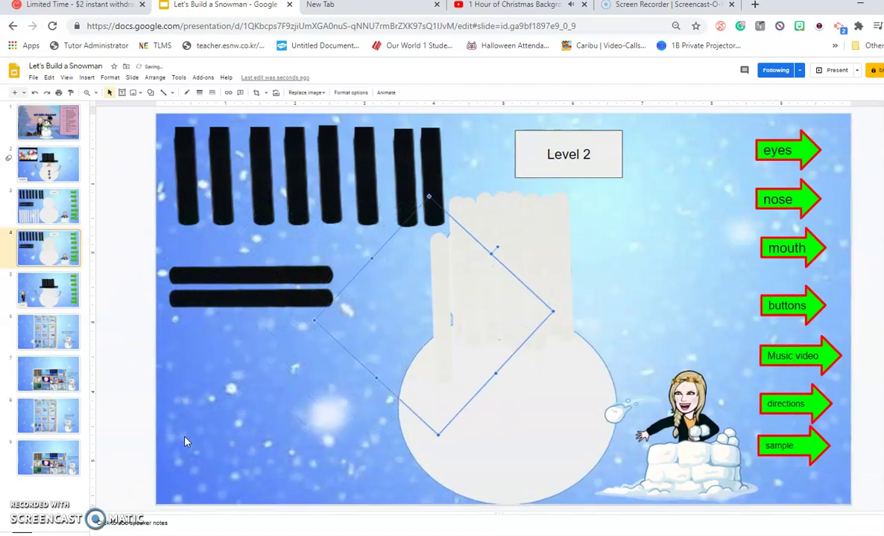
key(Up)
key(Up)
key(Up)
key(Up)
key(Up)
key(Up)
key(Up)
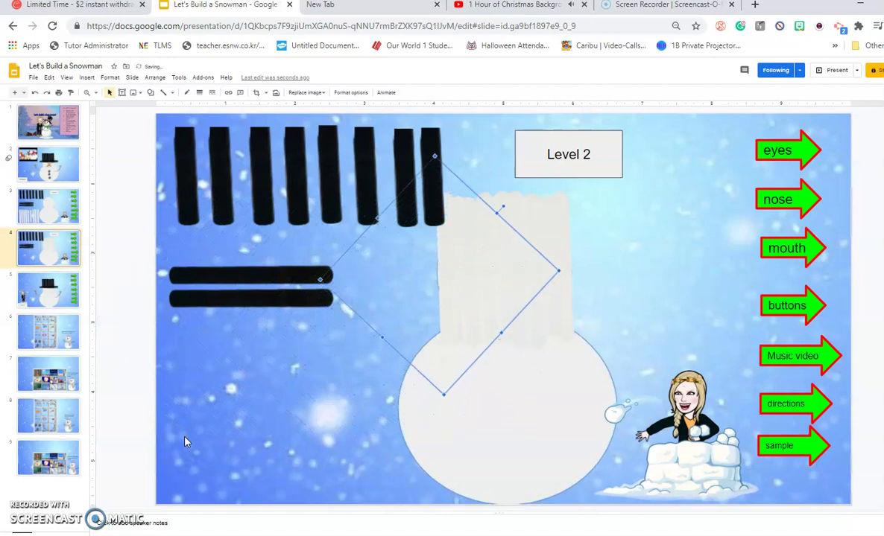
- Move the leftmost of the eight vertical black sticks onto the upper left edge of the stick-covered head
click(192, 192)
key(Right)
key(Right)
key(Right)
key(Right)
key(Right)
key(Right)
key(Right)
key(Right)
key(Right)
key(Right)
key(Right)
key(Right)
key(Right)
key(Right)
key(Right)
key(Right)
key(Right)
key(Right)
key(Right)
key(Right)
key(Down)
key(Down)
key(Down)
key(Down)
key(Down)
key(Down)
key(Down)
key(Down)
key(Down)
key(Down)
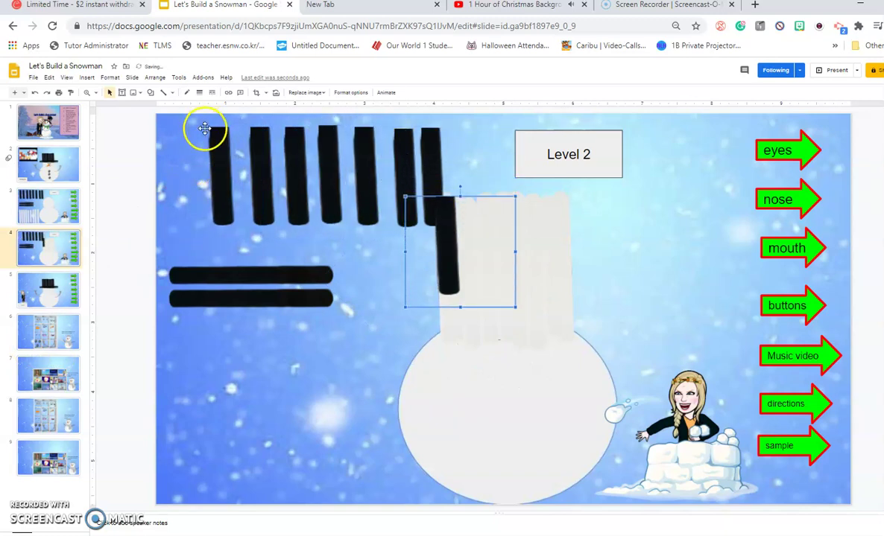
- Move the leftmost of the seven spare vertical black sticks directly right of the placed black stick and align their tops
click(214, 156)
key(Right)
key(Right)
key(Right)
key(Right)
key(Right)
key(Right)
key(Right)
key(Right)
key(Right)
key(Right)
key(Right)
key(Right)
key(Right)
key(Right)
key(Right)
key(Right)
key(Right)
key(Right)
key(Right)
key(Right)
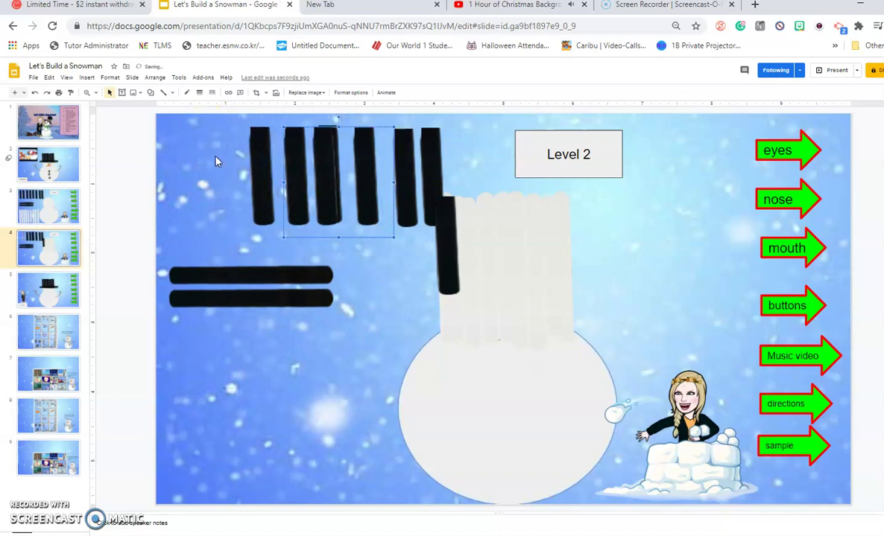
key(Down)
key(Down)
key(Down)
key(Down)
key(Down)
key(Down)
key(Down)
key(Down)
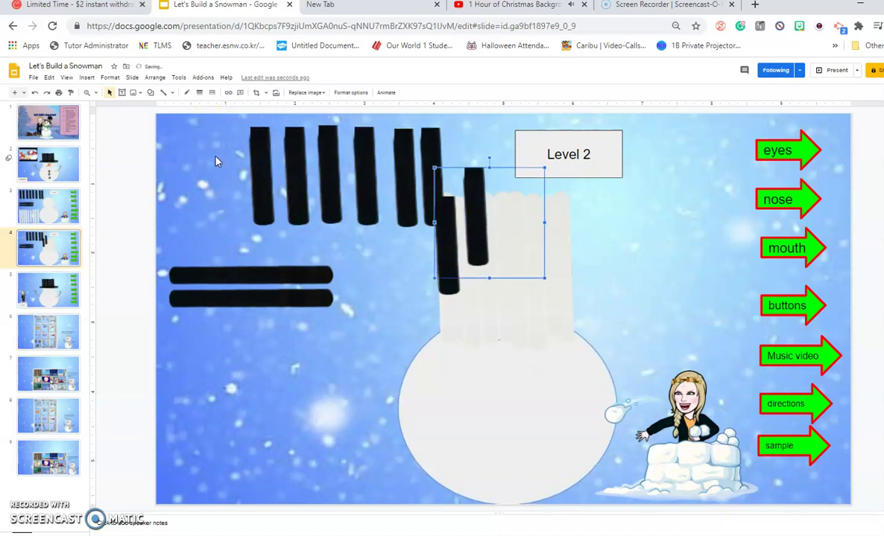
key(Down)
key(Down)
key(Down)
key(Left)
key(Left)
key(Left)
key(Up)
drag(459, 211, 450, 218)
key(Up)
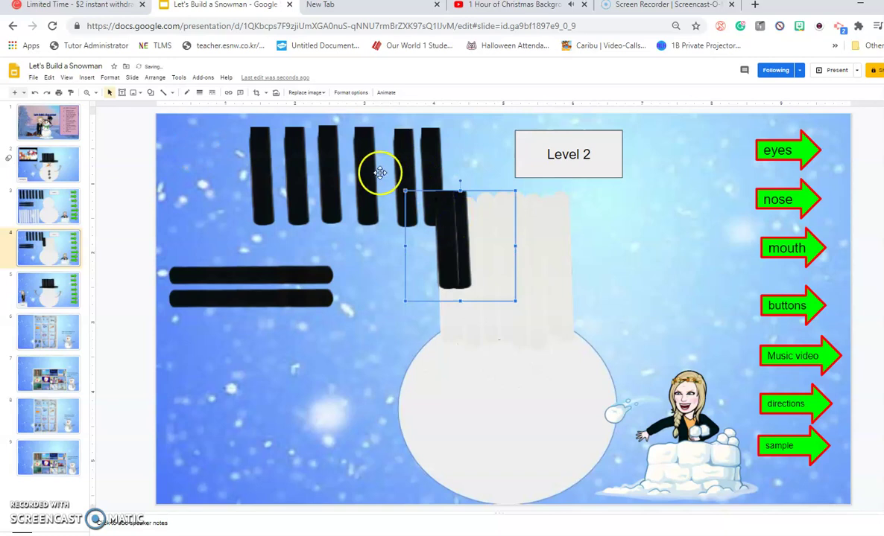
- Move the second of the six spare vertical black sticks directly right of the two placed black sticks, aligning their tops
click(268, 168)
key(Right)
key(Right)
key(Right)
key(Right)
key(Right)
key(Right)
key(Right)
key(Right)
key(Right)
key(Right)
key(Right)
key(Right)
key(Right)
key(Right)
key(Right)
key(Right)
key(Right)
key(Right)
key(Right)
key(Right)
key(Right)
key(Right)
key(Right)
key(Right)
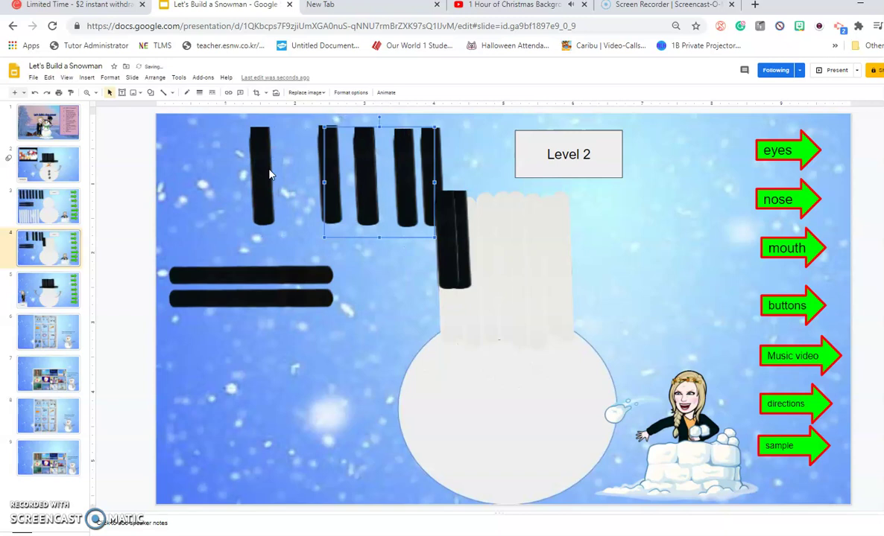
key(Right)
key(Right)
key(Right)
key(Right)
key(Right)
key(Down)
key(Down)
key(Down)
key(Down)
key(Down)
key(Down)
key(Down)
key(Down)
key(Down)
key(Down)
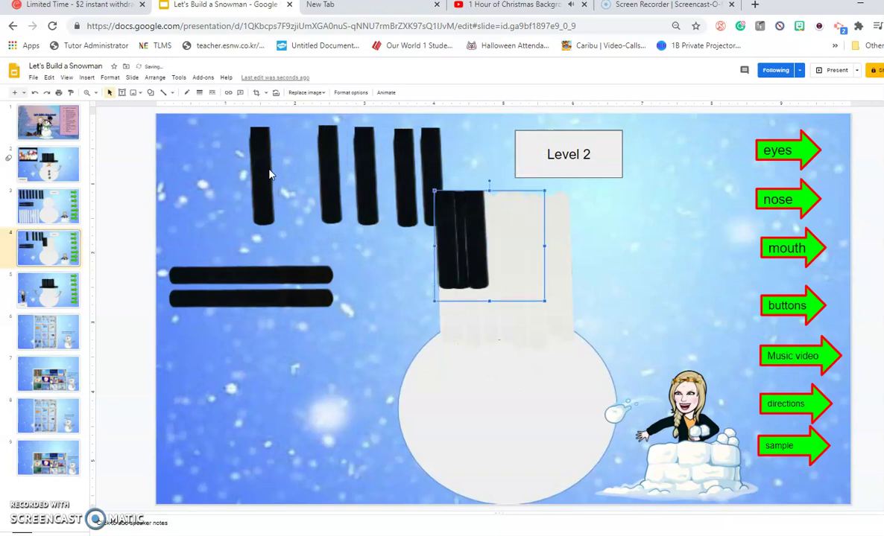
- Move the leftmost of the five spare vertical black sticks onto the head, directly right of the three placed black sticks
click(266, 169)
key(Right)
key(Right)
key(Right)
key(Right)
key(Right)
key(Right)
key(Right)
key(Right)
key(Right)
key(Right)
key(Right)
key(Right)
key(Right)
key(Right)
key(Right)
key(Right)
key(Right)
key(Right)
key(Right)
key(Right)
key(Right)
key(Right)
key(Right)
key(Right)
key(Down)
key(Down)
key(Down)
key(Down)
key(Down)
key(Down)
key(Down)
key(Down)
key(Down)
key(Down)
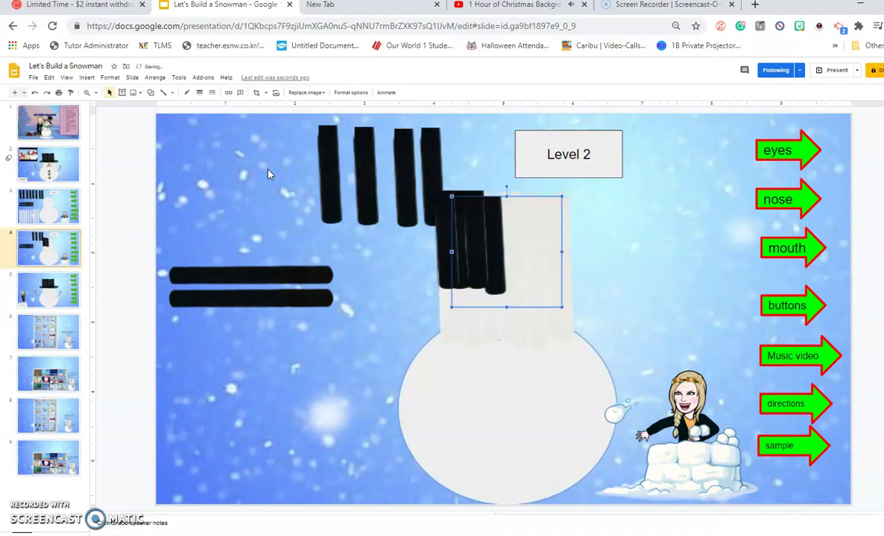
- Move the second of the four spare vertical black sticks right of the four placed ones, level with their tops
click(324, 149)
key(Right)
key(Right)
key(Right)
key(Right)
key(Right)
key(Right)
key(Right)
key(Right)
key(Right)
key(Right)
key(Right)
key(Right)
key(Right)
key(Right)
key(Right)
key(Right)
key(Right)
key(Right)
key(Right)
key(Right)
key(Down)
key(Down)
key(Down)
key(Down)
key(Down)
key(Down)
key(Down)
key(Down)
key(Down)
key(Down)
key(Down)
key(Up)
key(Right)
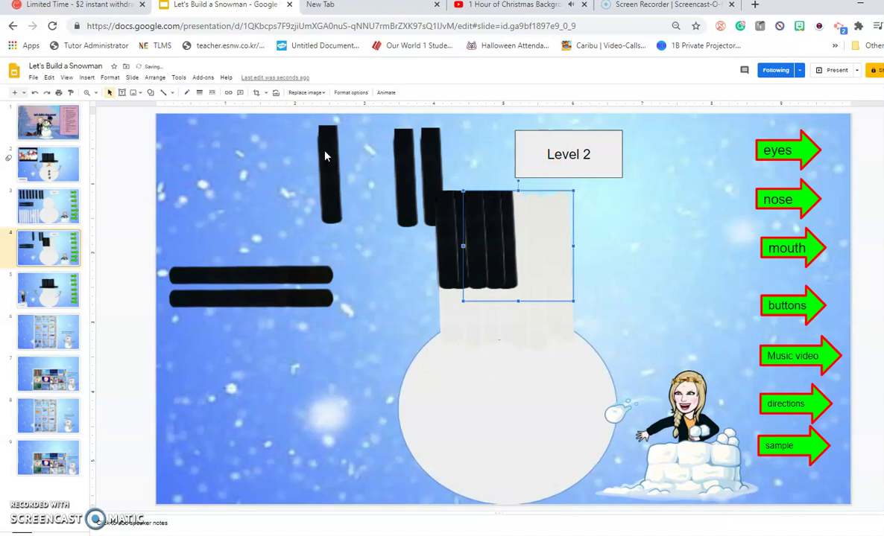
- Move the leftmost of the three spare vertical black sticks to the right end of the five placed black sticks, lining up their tops
click(324, 156)
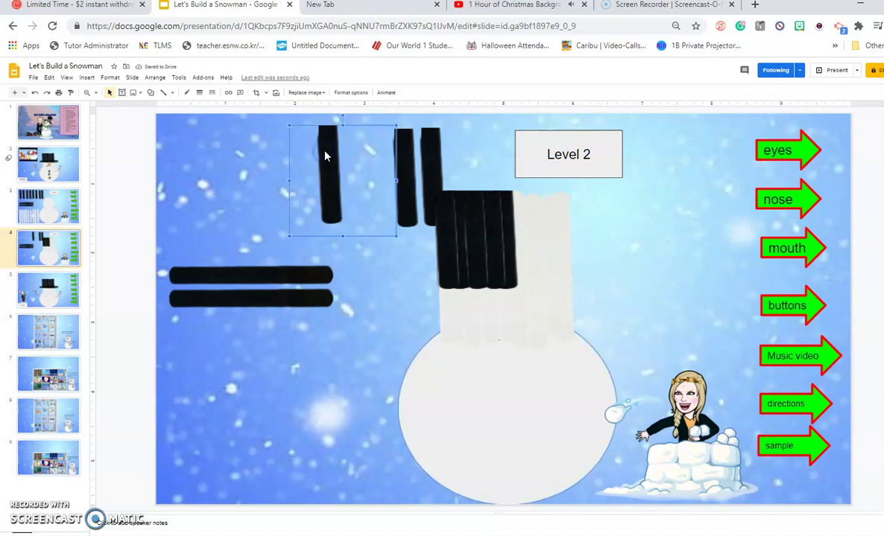
key(Right)
key(Right)
key(Right)
key(Right)
key(Right)
key(Right)
key(Right)
key(Right)
key(Right)
key(Right)
key(Right)
key(Right)
key(Right)
key(Right)
key(Right)
key(Right)
key(Right)
key(Right)
key(Right)
key(Right)
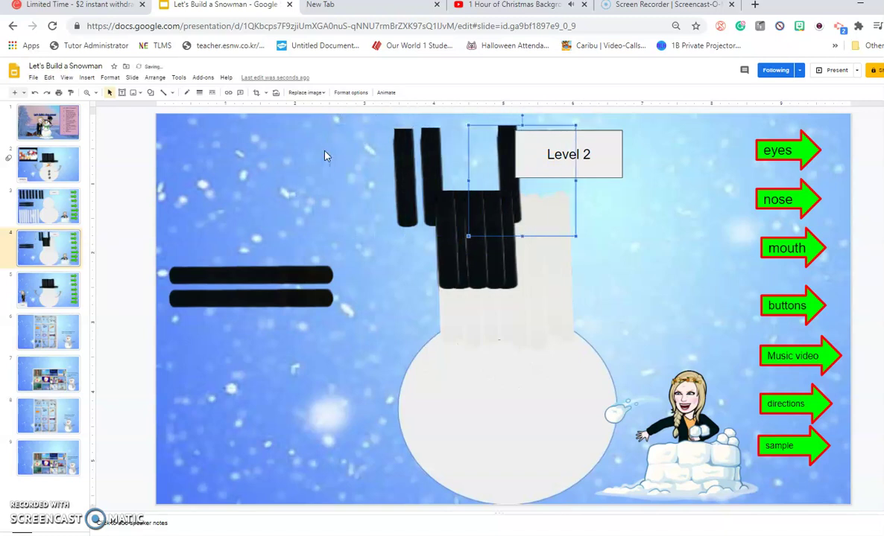
key(Right)
key(Down)
key(Down)
key(Down)
key(Down)
key(Down)
key(Down)
key(Down)
key(Down)
key(Down)
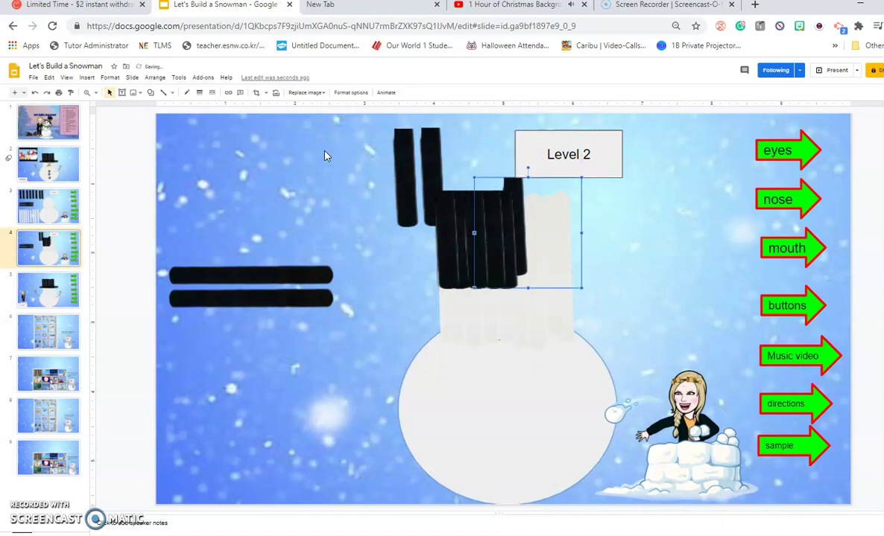
key(Down)
key(Down)
key(Down)
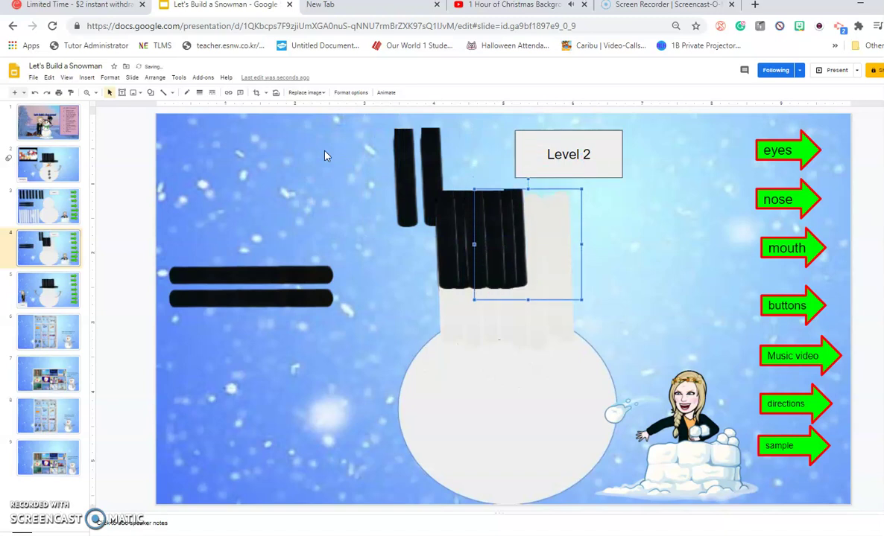
- Move the left of the two spare vertical black sticks to the right edge of the head, level with the placed sticks
click(397, 158)
key(Right)
key(Right)
key(Right)
key(Right)
key(Right)
key(Right)
key(Right)
key(Right)
key(Right)
key(Right)
key(Right)
key(Right)
key(Right)
key(Right)
key(Right)
key(Right)
key(Right)
key(Right)
key(Right)
key(Down)
key(Right)
key(Right)
key(Right)
key(Right)
key(Right)
key(Right)
key(Down)
key(Down)
key(Down)
key(Down)
key(Down)
key(Down)
key(Down)
key(Down)
key(Down)
key(Down)
key(Right)
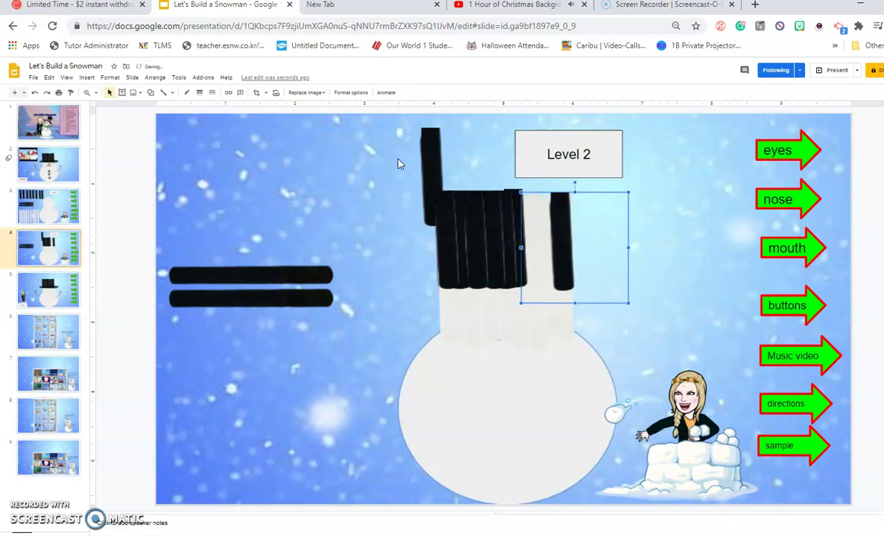
- Move the last spare vertical black stick onto the head, directly left of the stick at its right edge
click(423, 157)
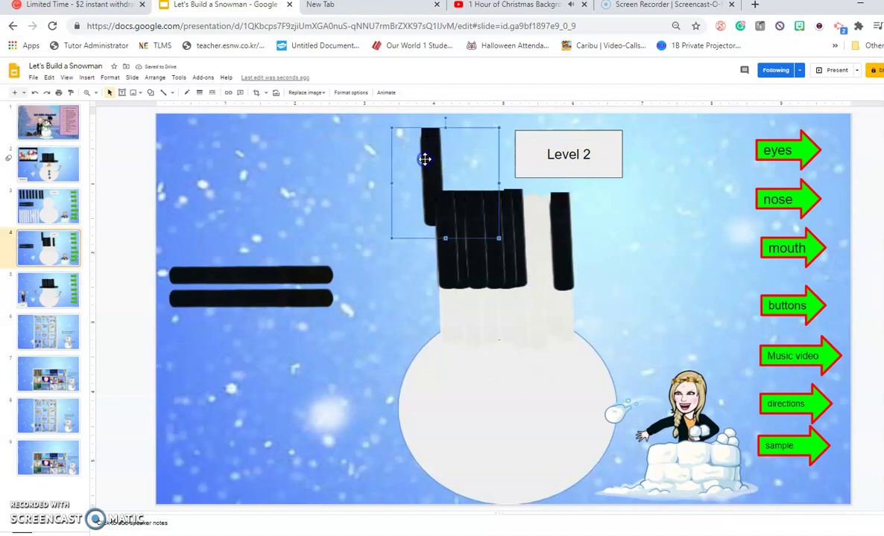
key(Right)
key(Right)
key(Right)
key(Right)
key(Right)
key(Right)
key(Right)
key(Right)
key(Right)
key(Right)
key(Right)
key(Right)
key(Right)
key(Right)
key(Right)
key(Right)
key(Right)
key(Right)
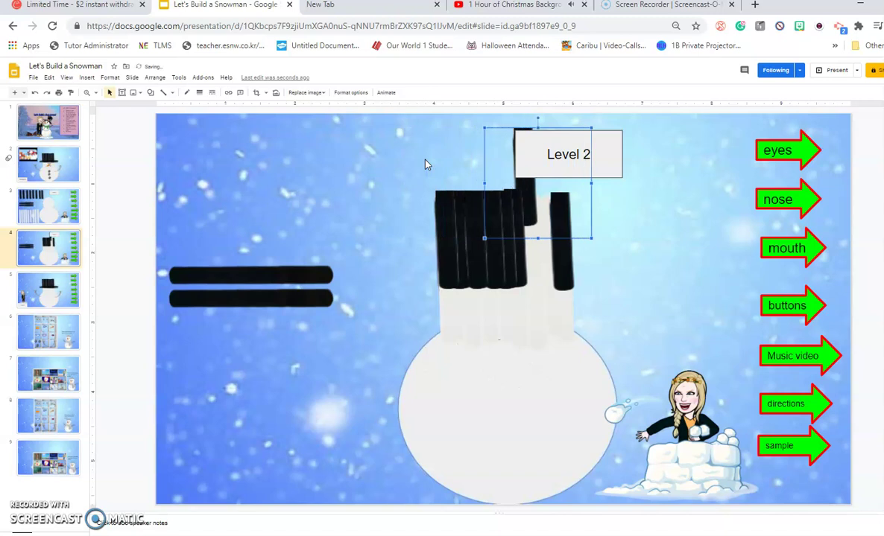
key(Down)
key(Down)
key(Down)
key(Right)
key(Down)
key(Down)
key(Down)
key(Down)
key(Down)
key(Down)
key(Down)
key(Down)
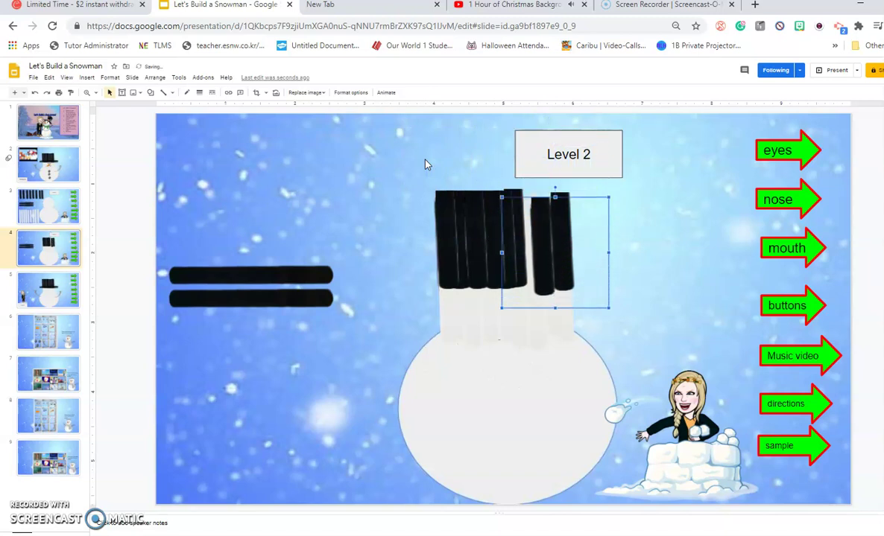
- Shift an overlapping black stick within the hat's row into the gap left of the two rightmost sticks, aligning its top with the others
click(526, 232)
key(Left)
key(Left)
key(Left)
key(Left)
key(Left)
key(Left)
key(Left)
key(Left)
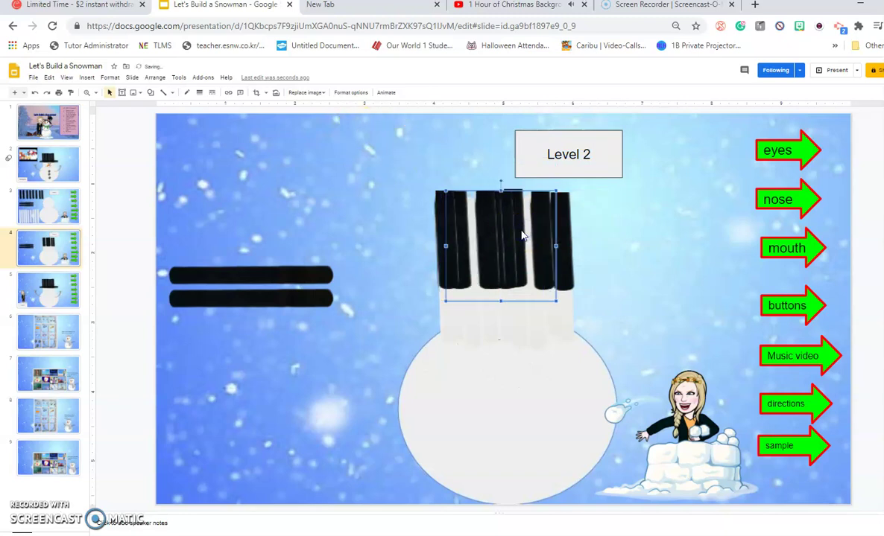
key(Left)
key(Left)
key(Left)
key(Left)
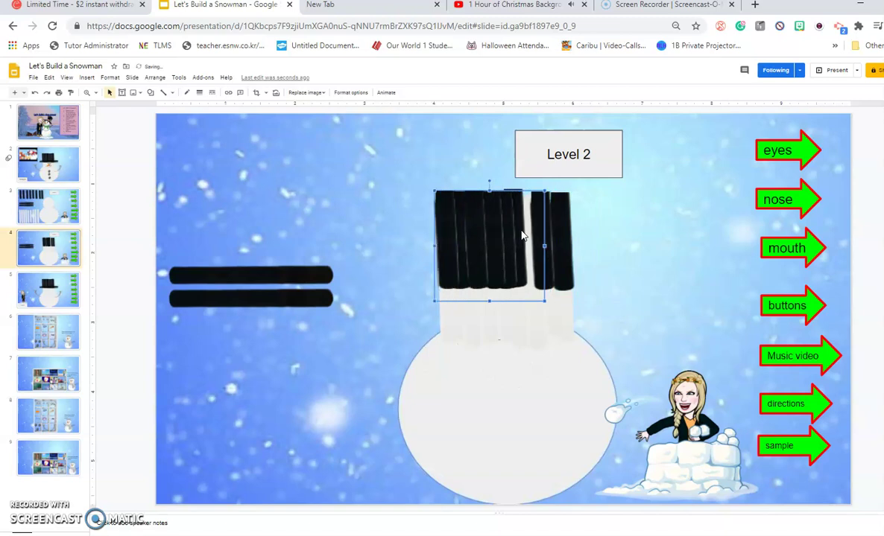
key(Down)
key(Down)
key(Right)
key(Right)
key(Right)
key(Right)
key(Right)
key(Right)
key(Right)
key(Right)
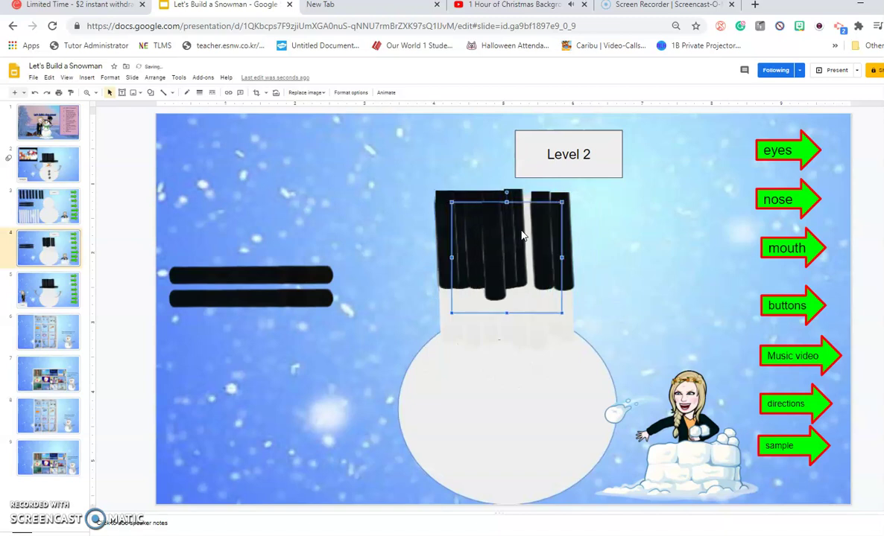
key(Right)
key(Up)
key(Up)
key(Up)
key(Down)
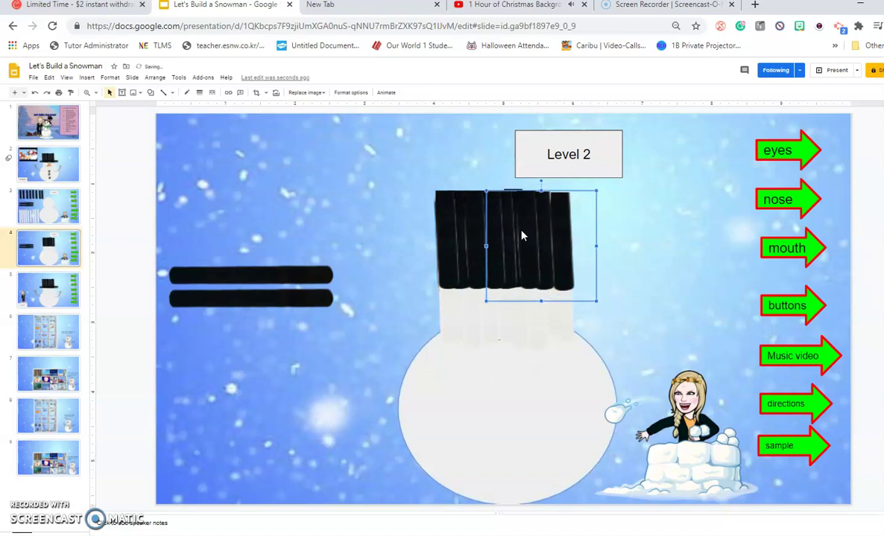
- Send the black stick that fills the gap one level backward in the stacking order
right_click(522, 236)
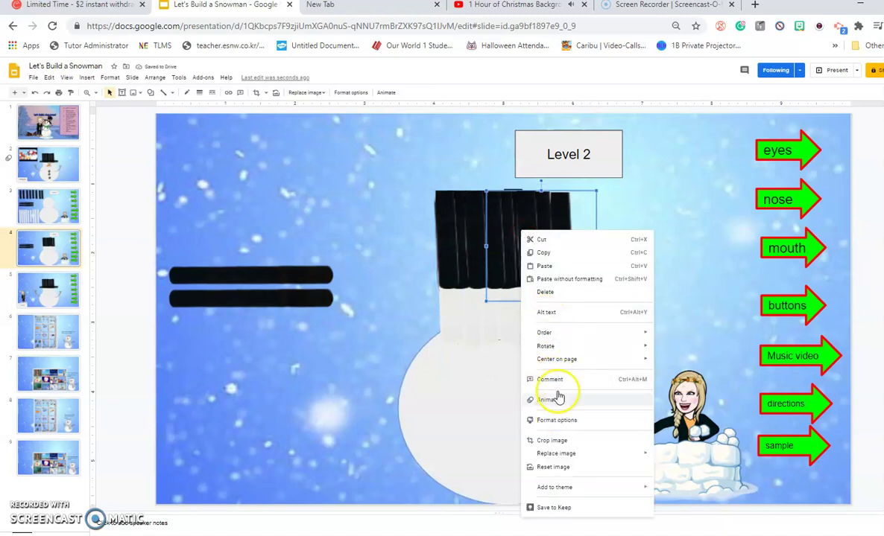
click(550, 334)
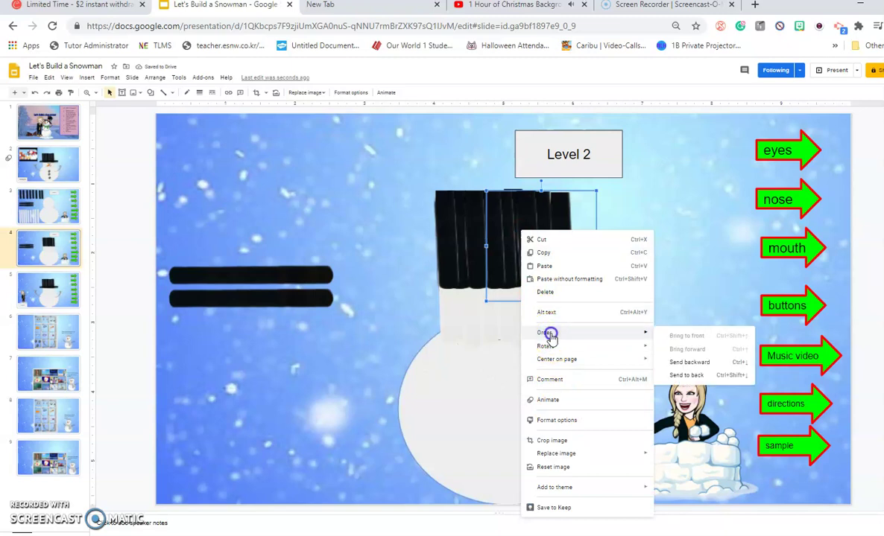
click(678, 363)
- Move the upper horizontal black stick across the base of the vertical sticks to form the hat's brim
click(282, 262)
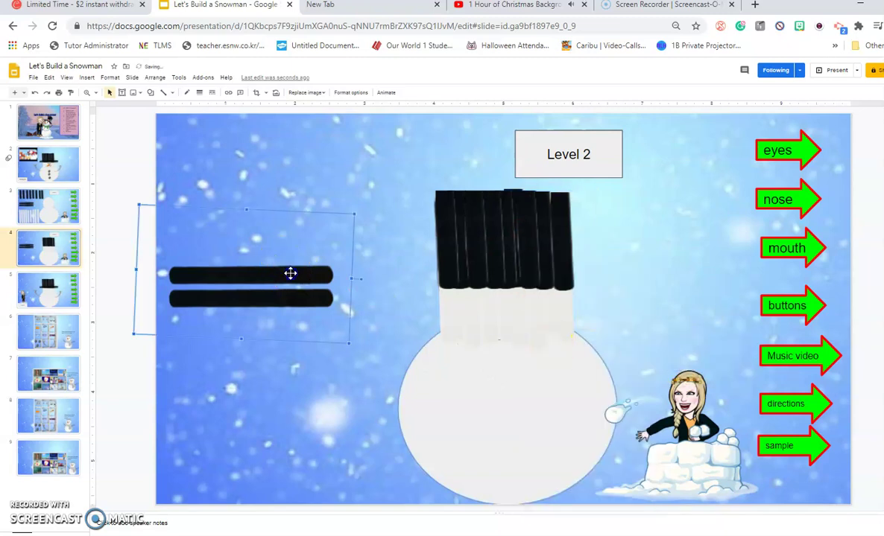
drag(290, 272, 357, 274)
key(Right)
key(Right)
key(Right)
key(Right)
key(Right)
key(Right)
key(Right)
key(Right)
key(Right)
key(Right)
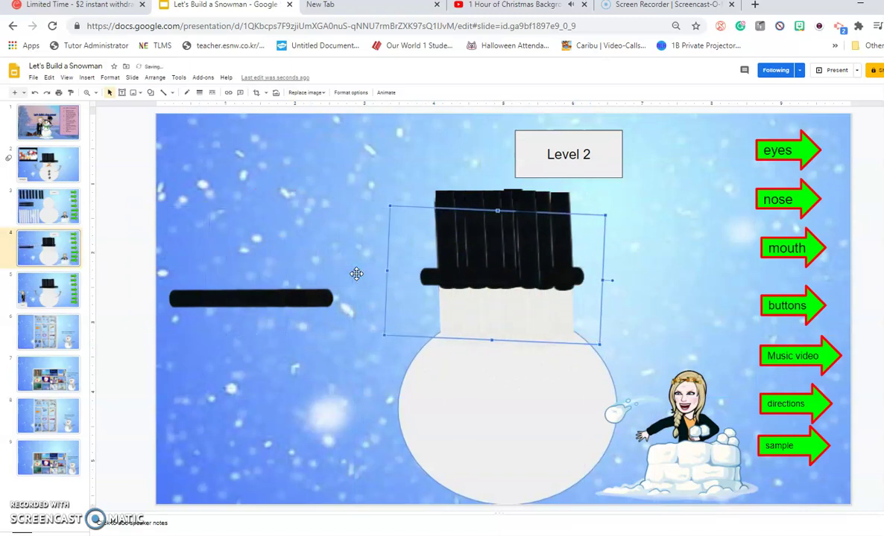
- Move the remaining horizontal black stick level with the first brim stick, overlapping it and extending the brim past the hat's left side
click(296, 307)
key(Right)
key(Right)
key(Right)
key(Right)
key(Right)
key(Right)
key(Right)
key(Right)
key(Right)
key(Right)
key(Right)
key(Right)
key(Right)
key(Right)
key(Right)
key(Right)
key(Right)
key(Right)
key(Right)
key(Right)
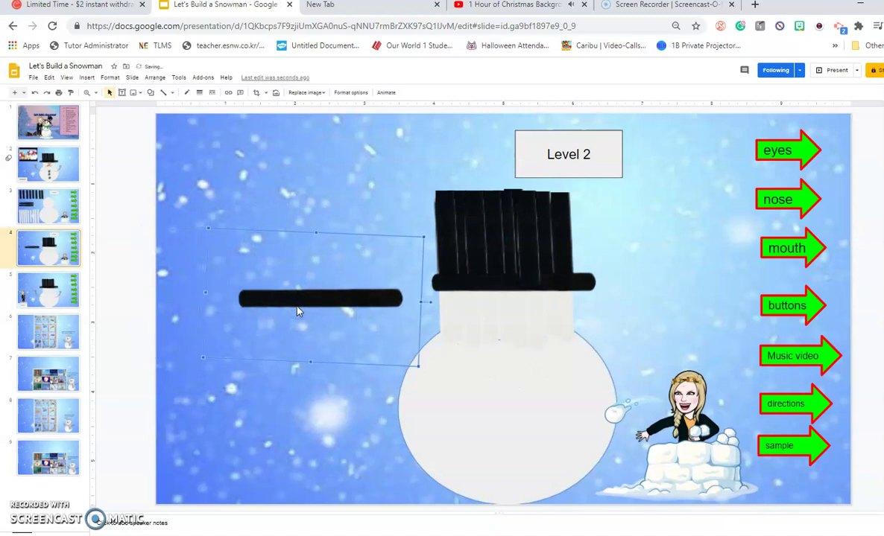
key(Up)
key(Up)
key(Up)
key(Up)
key(Up)
key(Up)
key(Right)
key(Right)
key(Right)
key(Right)
key(Right)
key(Right)
key(Right)
key(Right)
key(Right)
key(Right)
key(Right)
key(Right)
key(Right)
key(Right)
key(Right)
key(Right)
key(Right)
key(Right)
key(Right)
key(Right)
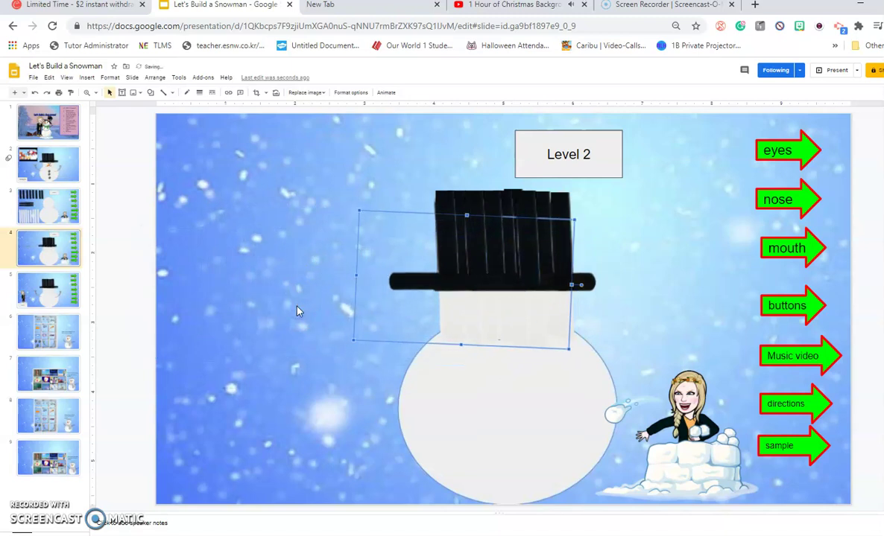
- Shift the selected horizontal brim stick right so its left part extends only slightly past the side of the hat
key(Right)
key(Right)
key(Right)
key(Right)
key(Down)
key(Down)
key(Down)
key(Down)
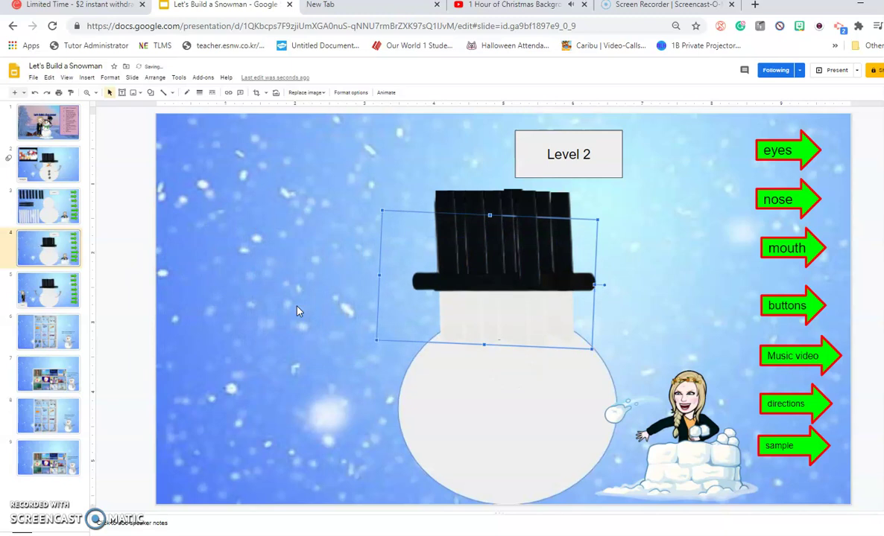
click(286, 322)
- Follow the eyes arrow's link to the parts shelf slide and copy the middle pair of eyes
click(774, 151)
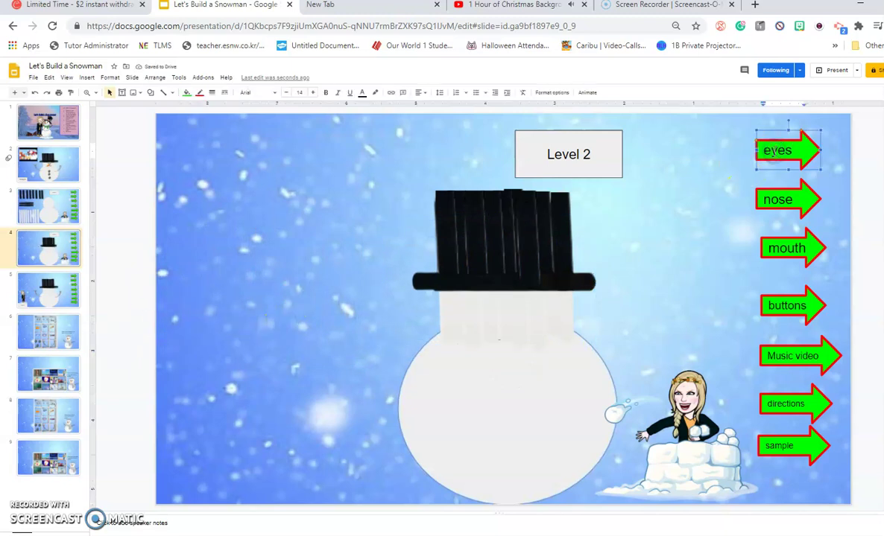
click(738, 162)
click(802, 153)
click(815, 177)
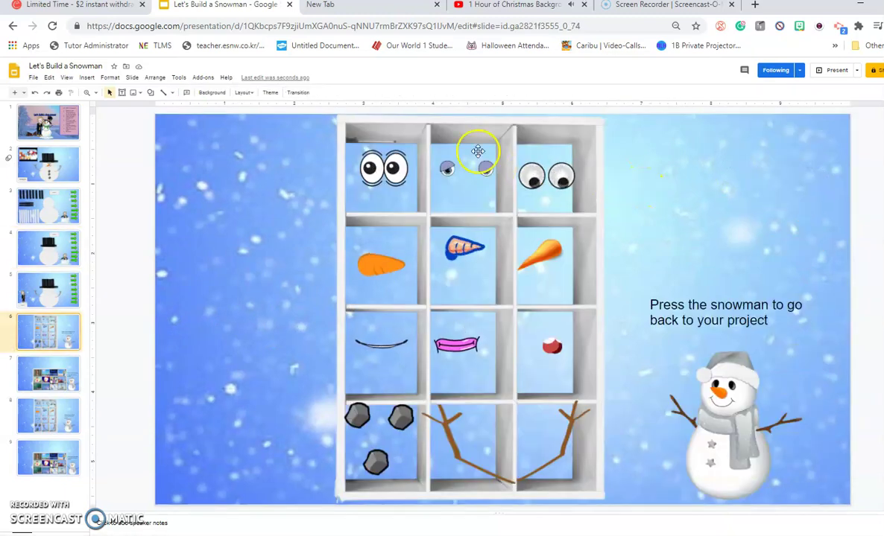
click(450, 172)
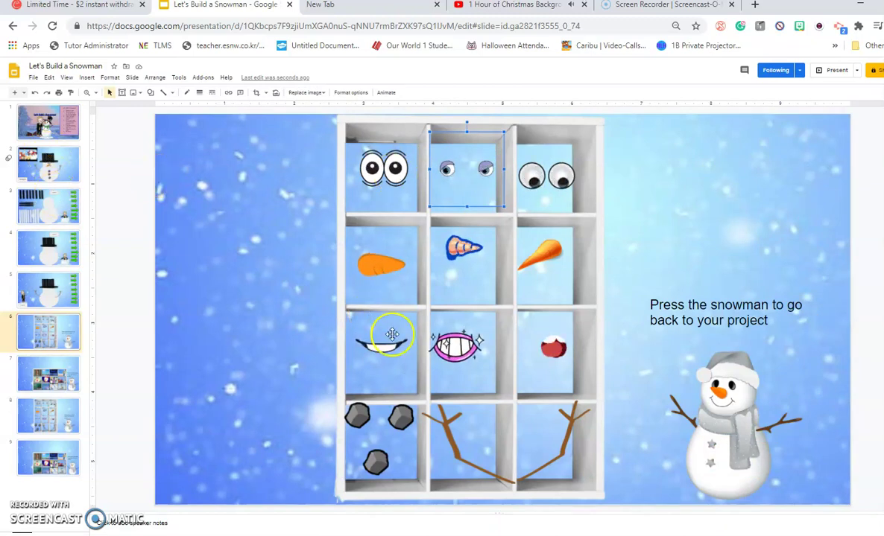
- Move the return snowman up on the shelf slide and follow its link to slide 3
click(723, 438)
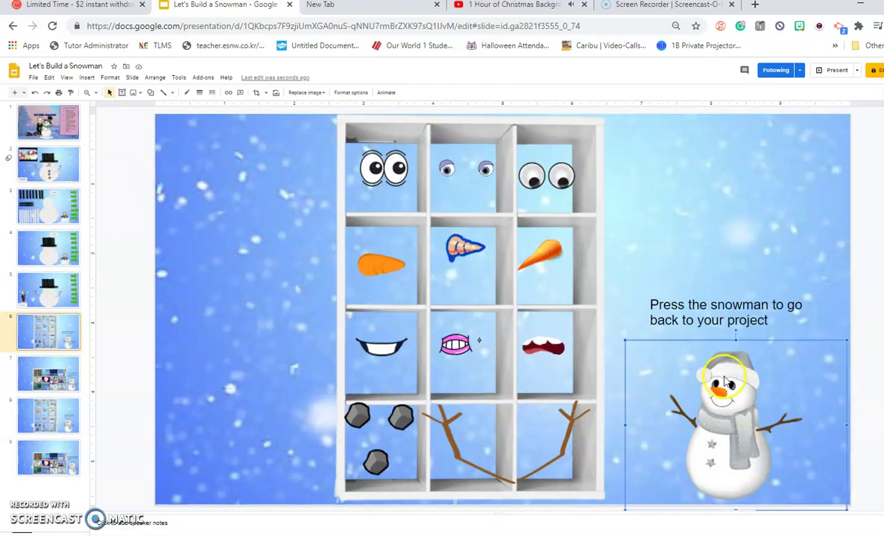
drag(729, 479, 726, 430)
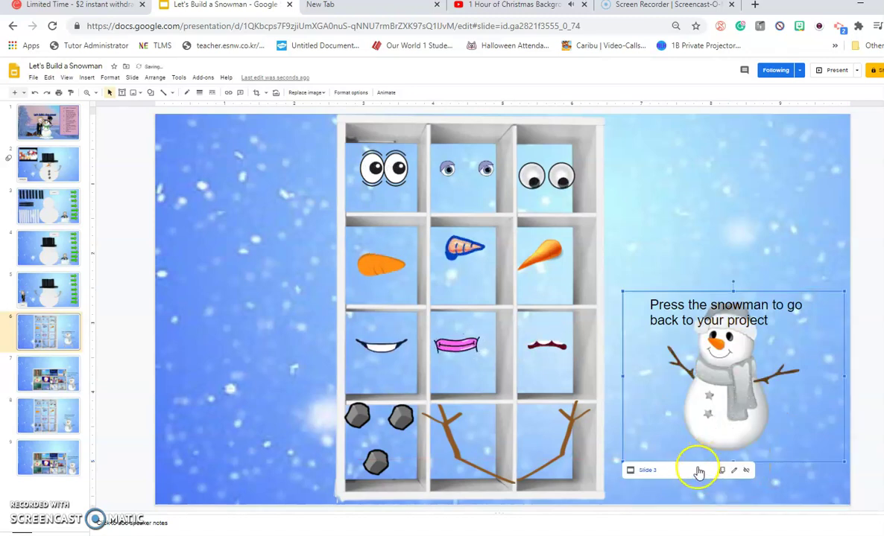
click(685, 471)
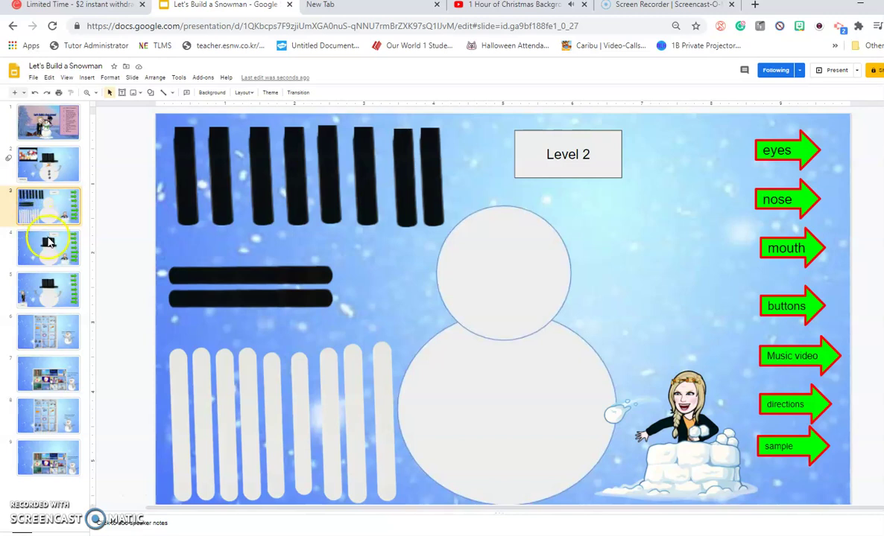
- Paste the copied eyes onto slide 4 and position them on the snowman's head just below the hat brim
click(49, 244)
key(ctrl+v)
drag(447, 136, 492, 291)
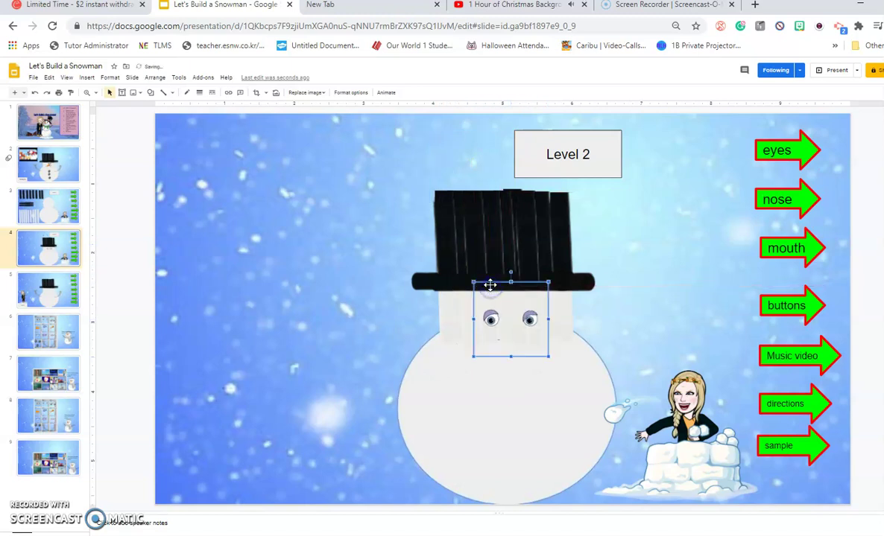
key(Up)
key(Up)
key(Up)
key(Up)
key(Up)
key(Up)
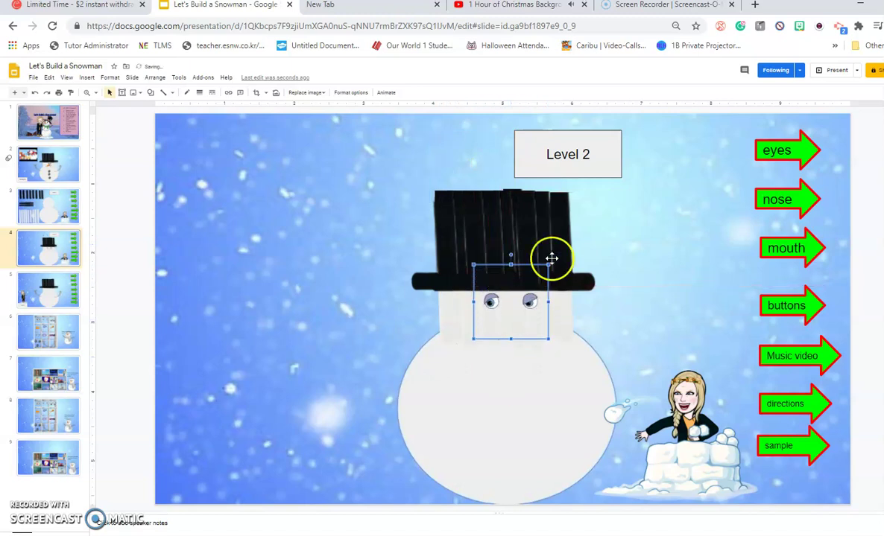
- Follow the nose arrow's link to the parts shelf slide and copy the pointed carrot nose from the third column
click(760, 202)
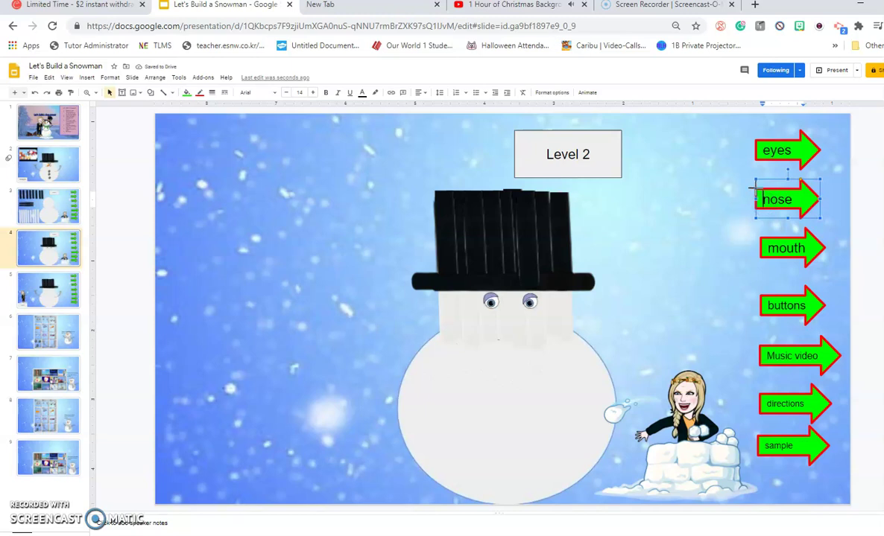
click(754, 190)
click(774, 228)
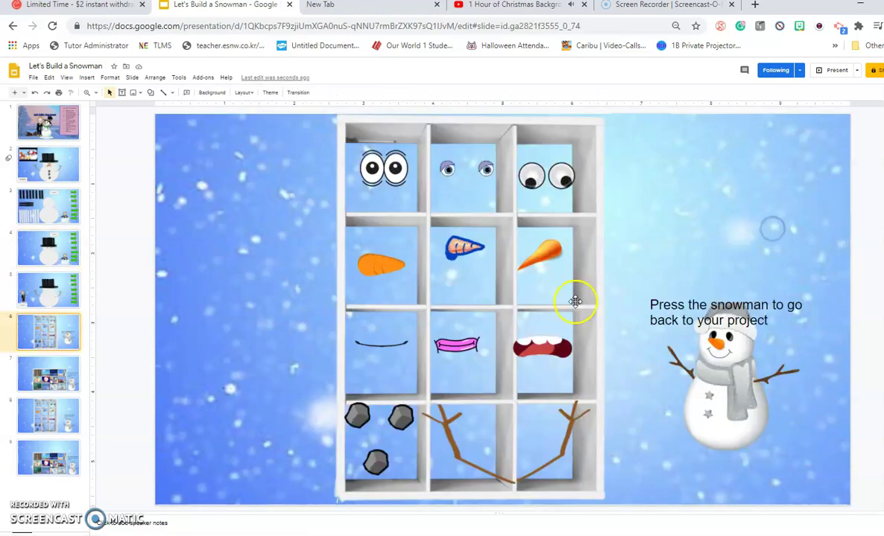
click(524, 269)
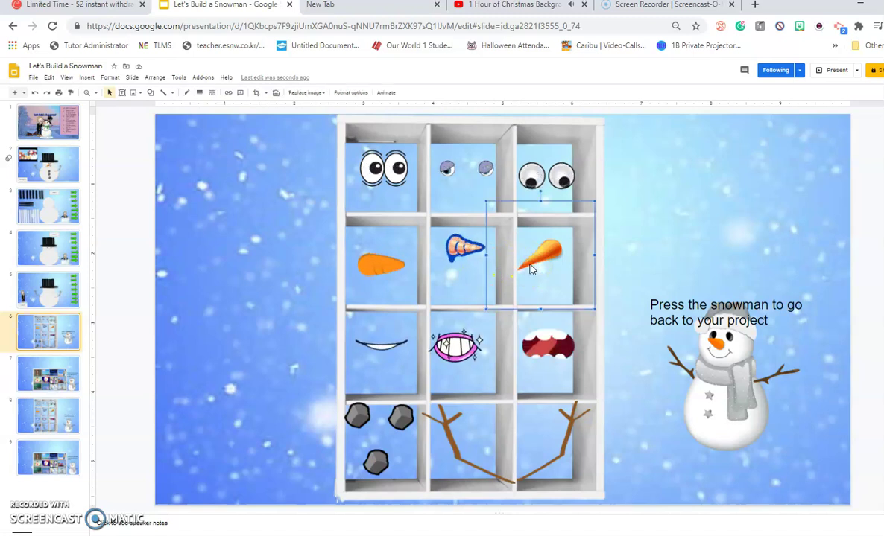
click(54, 176)
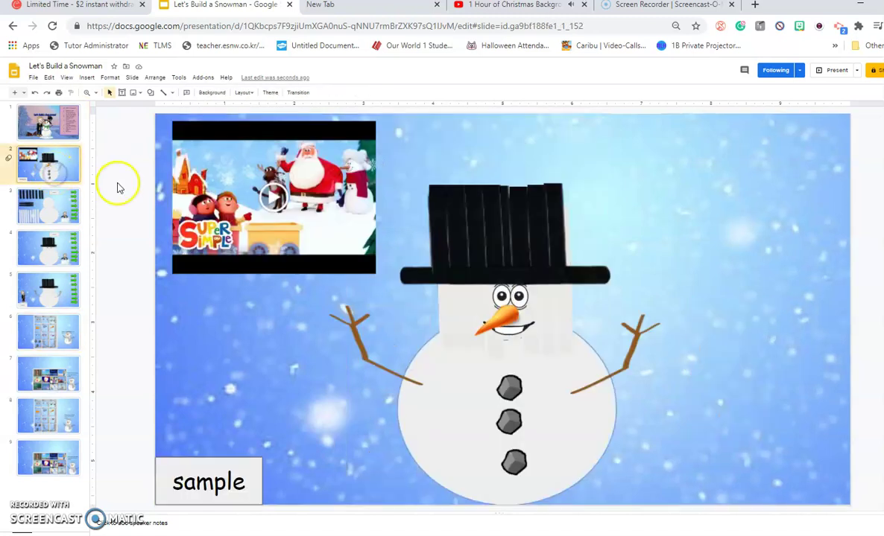
click(41, 300)
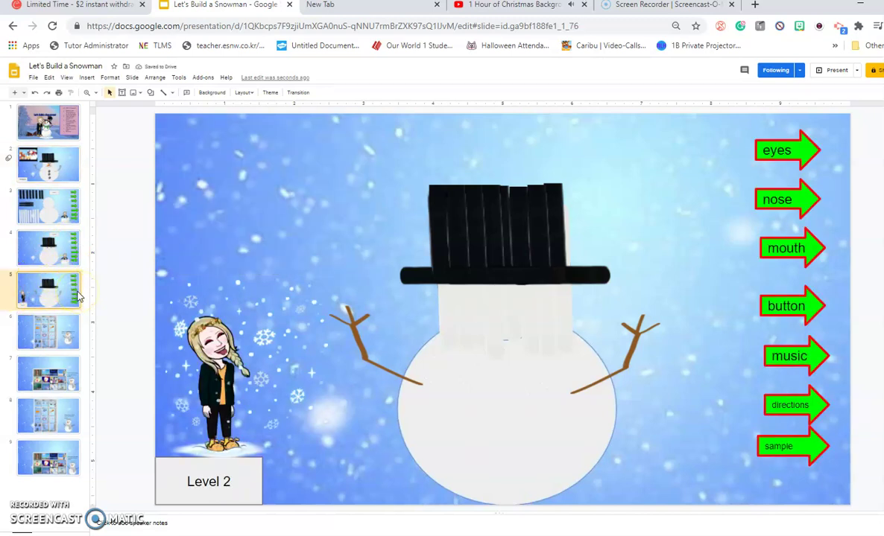
key(ctrl+v)
key(Left)
key(Down)
key(Down)
key(Down)
key(Down)
key(Down)
key(Down)
key(Down)
key(Down)
key(Down)
key(Down)
key(Down)
key(Down)
key(Down)
key(Down)
key(Down)
key(Down)
key(Down)
key(Left)
key(Left)
key(Left)
key(Left)
key(Left)
key(Left)
key(Left)
key(Down)
key(Left)
key(Left)
key(Delete)
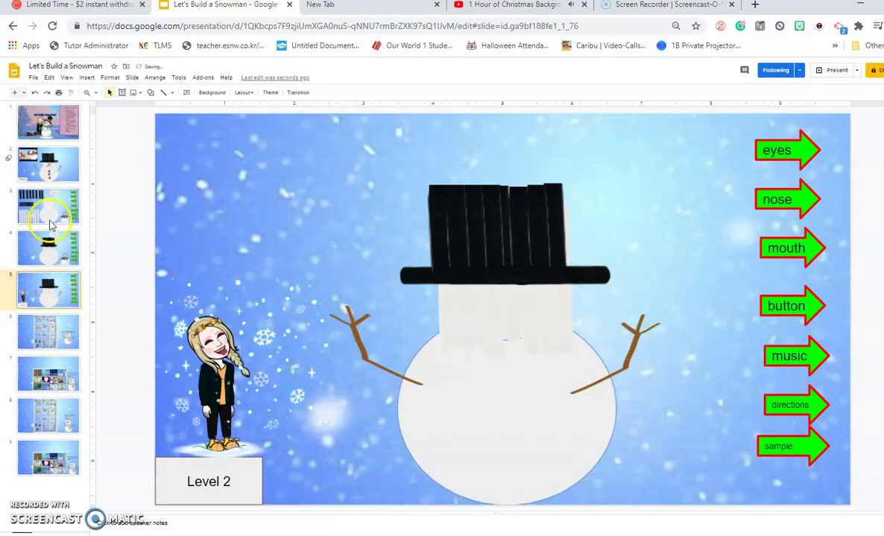
- Paste the carrot nose onto slide 4 and move it between and slightly below the snowman's eyes
click(62, 169)
click(63, 199)
click(65, 252)
key(ctrl+v)
key(Down)
key(Down)
key(Down)
key(Down)
key(Down)
key(Down)
key(Down)
key(Down)
key(Down)
key(Down)
key(Down)
key(Down)
key(Down)
key(Down)
key(Down)
key(Down)
key(Down)
key(Down)
key(Down)
key(Down)
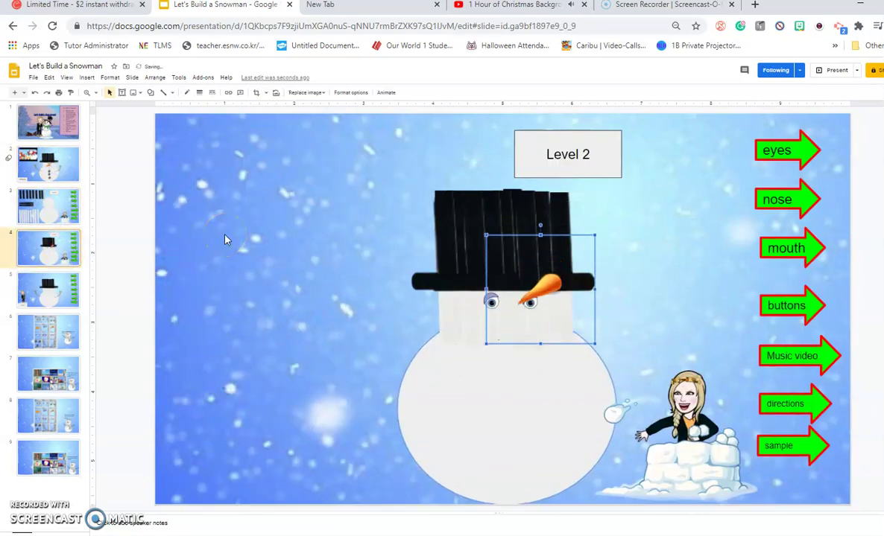
key(Left)
key(Left)
key(Left)
key(Left)
key(Left)
key(Left)
key(Left)
key(Left)
key(Left)
key(Left)
key(Left)
key(Left)
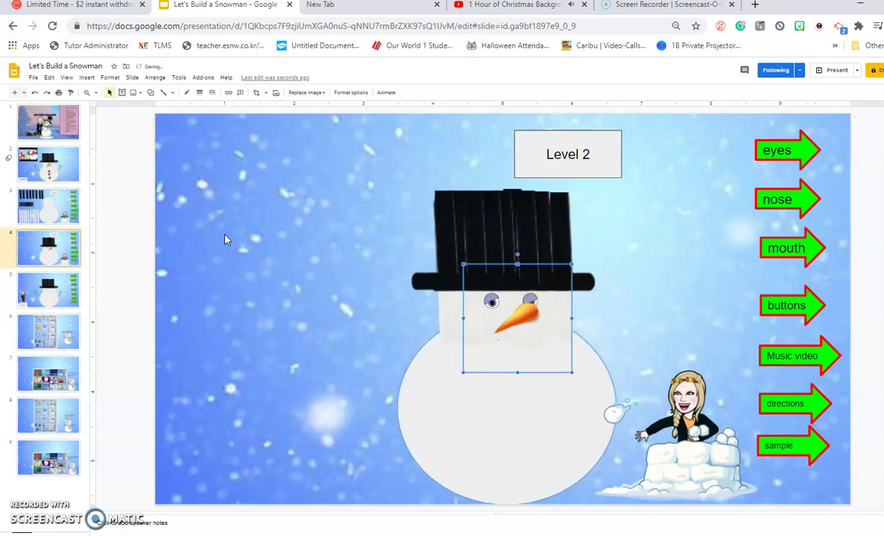
key(Down)
key(Down)
key(Up)
key(Up)
key(Right)
key(Right)
key(Up)
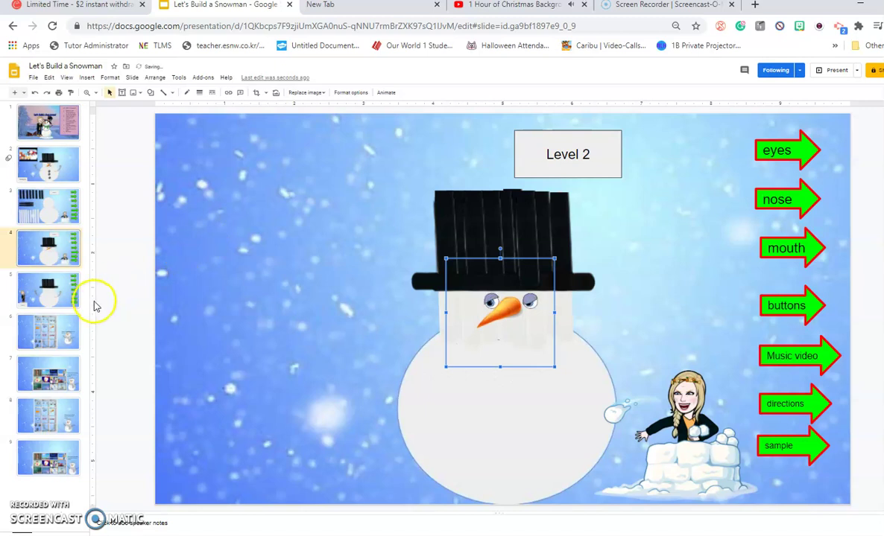
- Copy the black smiling mouth from the parts shelf on slide 6 and paste it onto slide 4
click(70, 333)
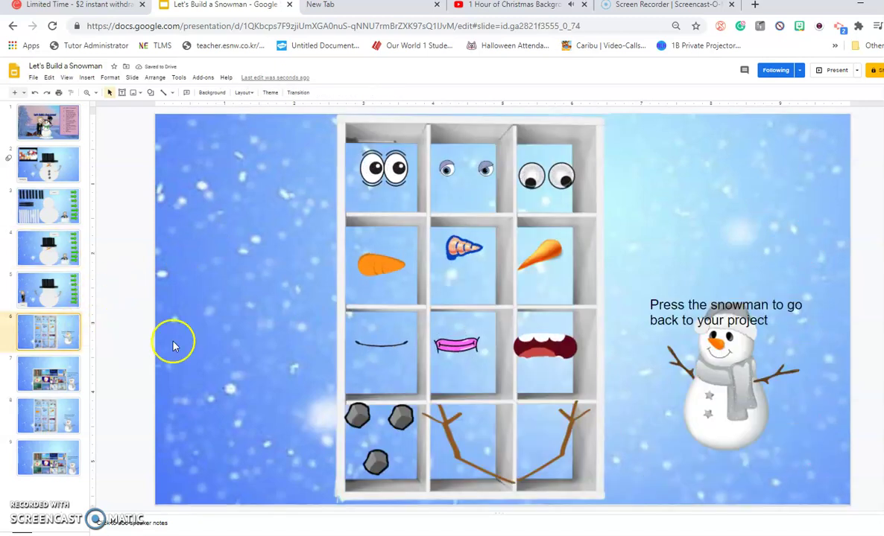
click(396, 348)
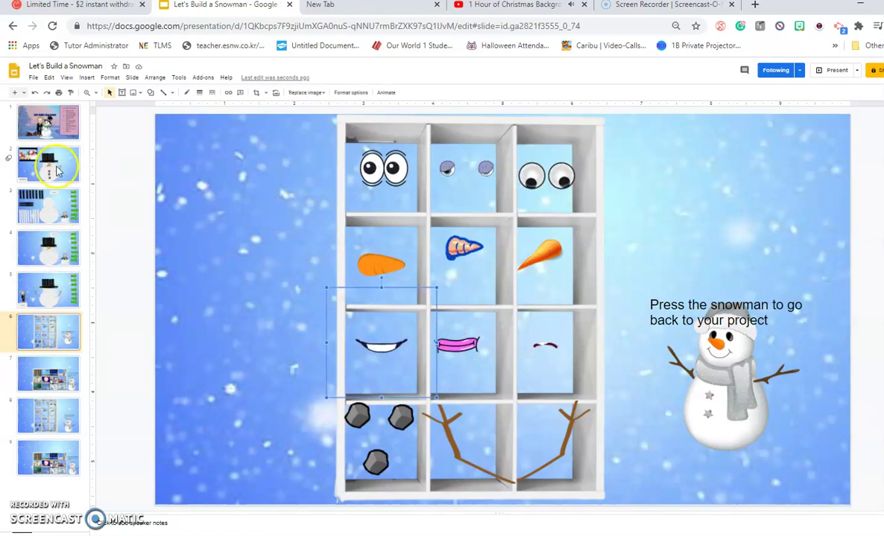
click(62, 252)
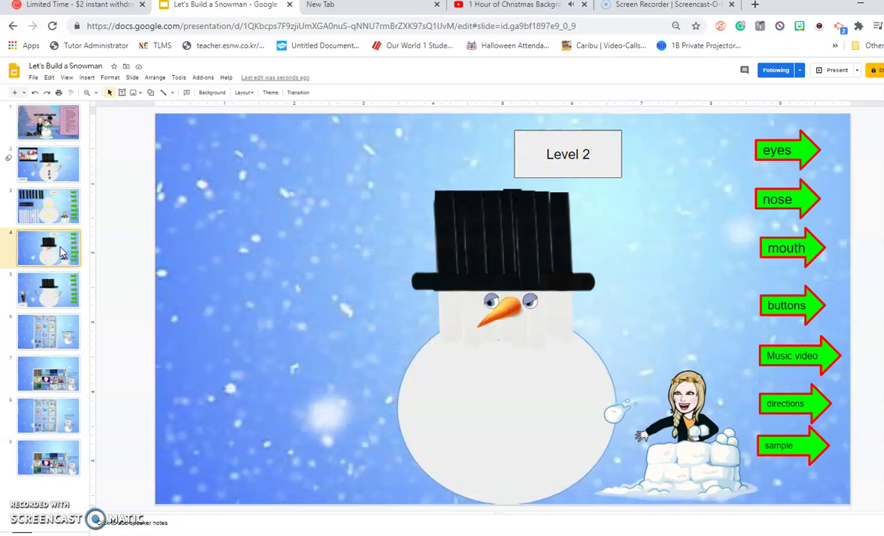
key(ctrl+v)
- Move the smiling mouth across to the snowman's face, centring it directly under the carrot nose
key(Right)
key(Right)
key(Right)
key(Right)
key(Right)
key(Right)
key(Right)
key(Right)
key(Right)
key(Right)
key(Right)
key(Right)
key(Right)
key(Right)
key(Right)
key(Right)
key(Right)
key(Right)
key(Right)
key(Right)
key(Left)
key(Left)
key(Left)
key(Left)
key(Left)
key(Left)
key(Left)
key(Left)
key(Left)
key(Left)
key(Left)
key(Left)
key(Up)
key(Up)
key(Up)
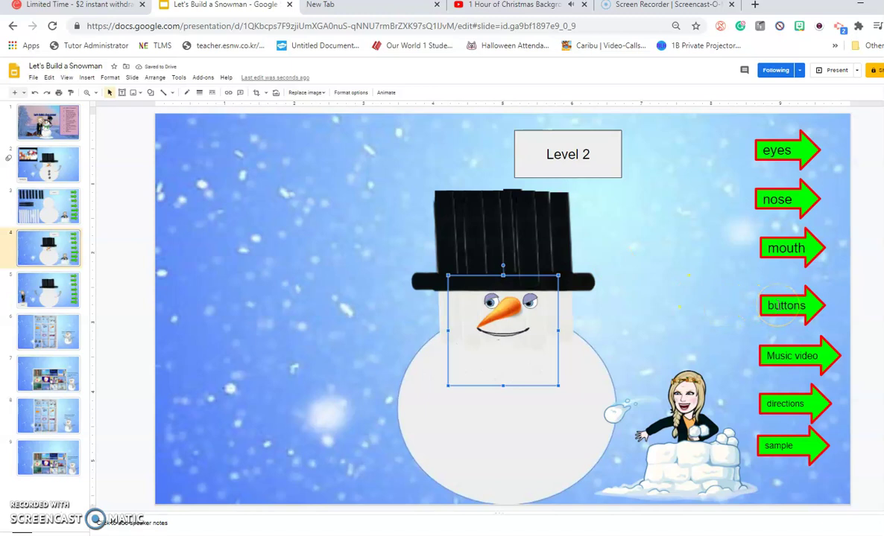
- Follow the buttons arrow's link to the parts shelf, copy the upper-right coal, and paste three coals onto slide 4
click(775, 305)
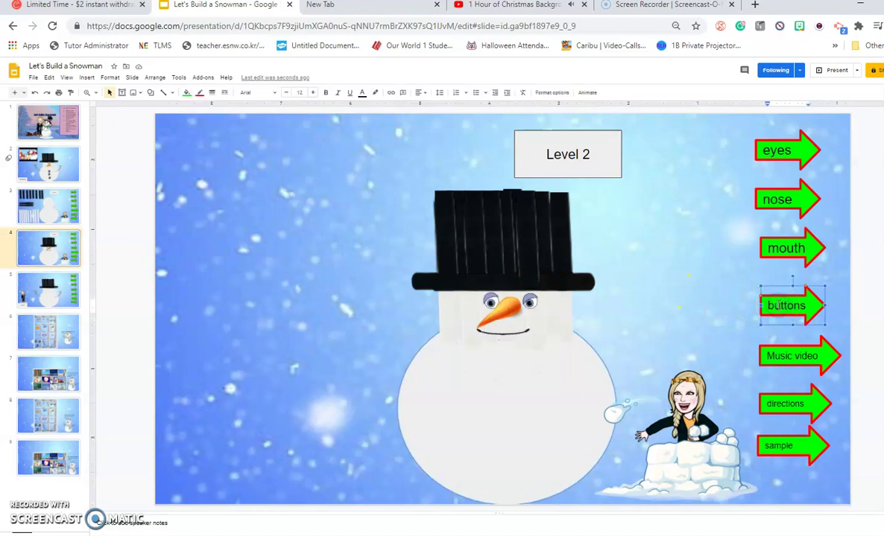
click(765, 297)
click(786, 335)
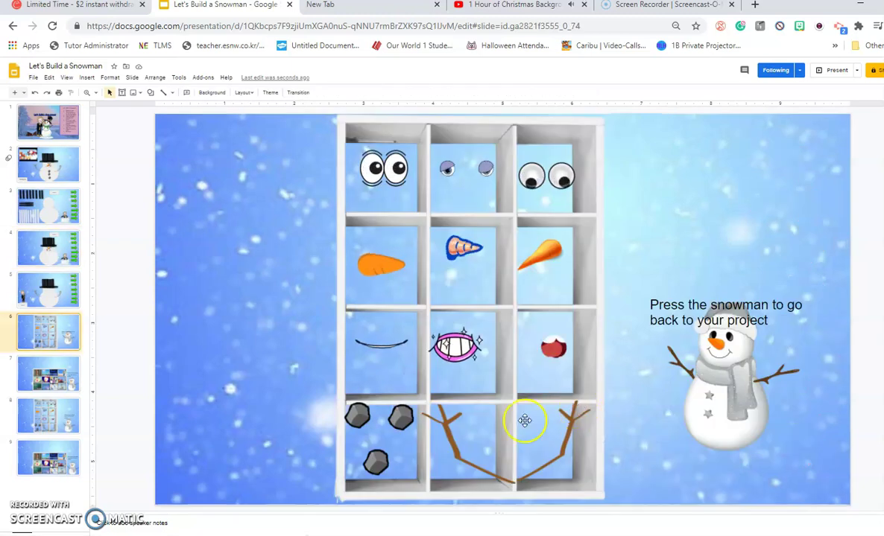
click(402, 418)
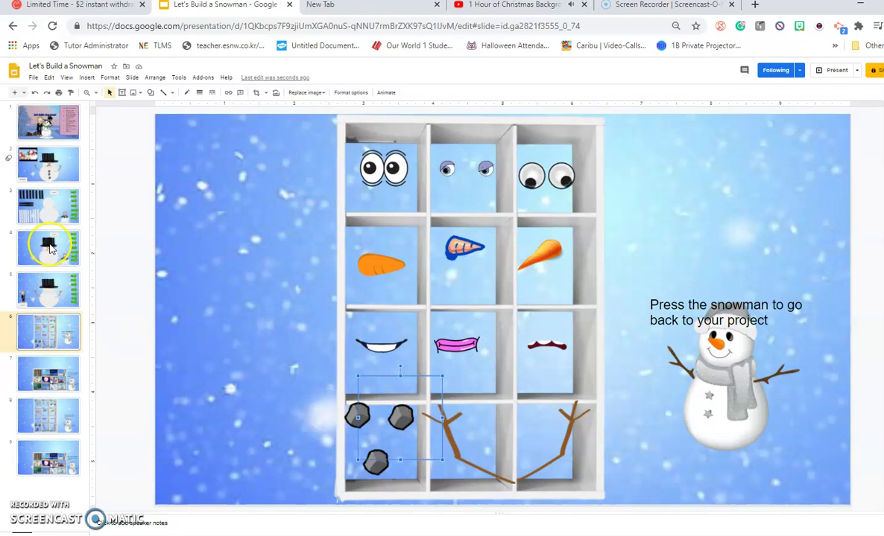
click(50, 249)
key(ctrl+v)
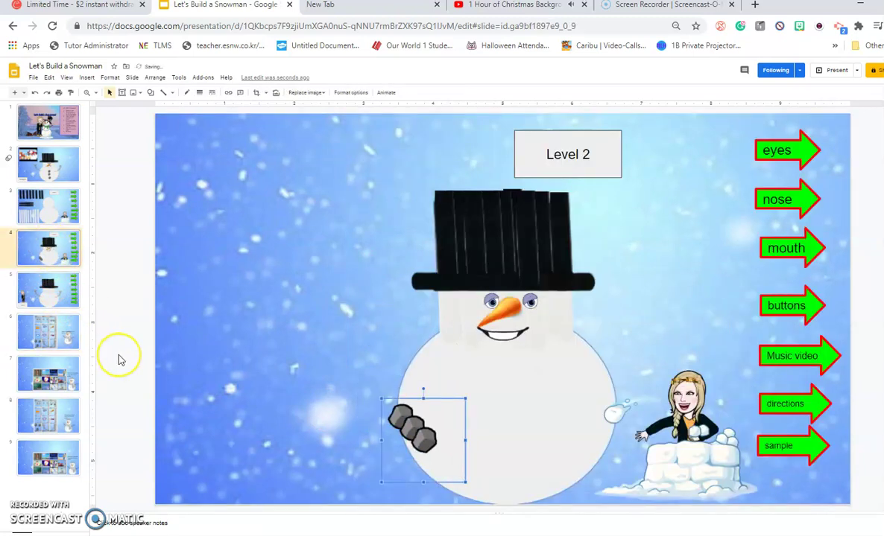
- Move the lowest coal onto the snowman's body, centred just below the smiling mouth as the top button
key(Right)
key(Right)
key(Right)
key(Right)
key(Right)
key(Right)
key(Right)
key(Right)
key(Up)
key(Up)
key(Up)
key(Up)
key(Up)
key(Up)
key(Up)
key(Up)
key(Up)
key(Up)
key(Right)
key(Right)
key(Right)
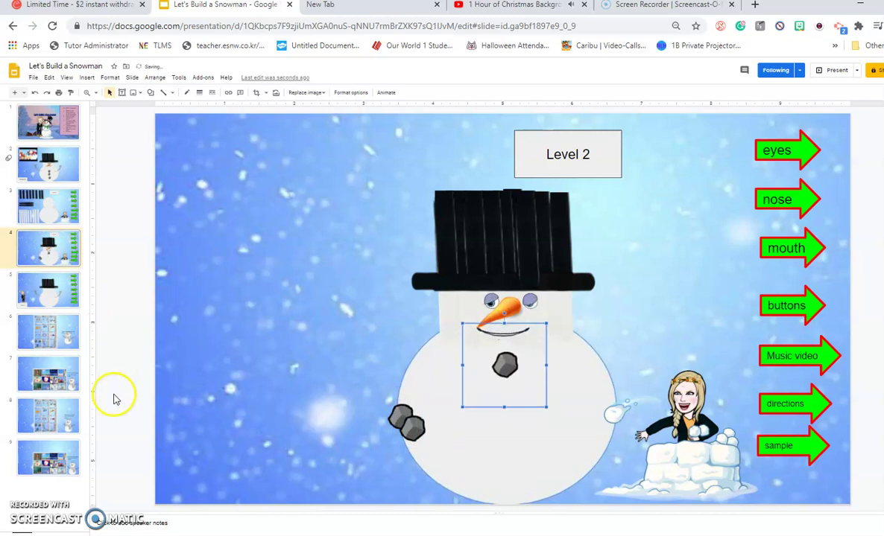
- Move the second coal to the middle of the snowman's body, directly beneath the top button
click(422, 428)
key(Right)
key(Right)
key(Right)
key(Right)
key(Right)
key(Right)
key(Right)
key(Right)
key(Right)
key(Right)
key(Up)
key(Up)
key(Up)
key(Up)
key(Up)
key(Up)
key(Up)
key(Up)
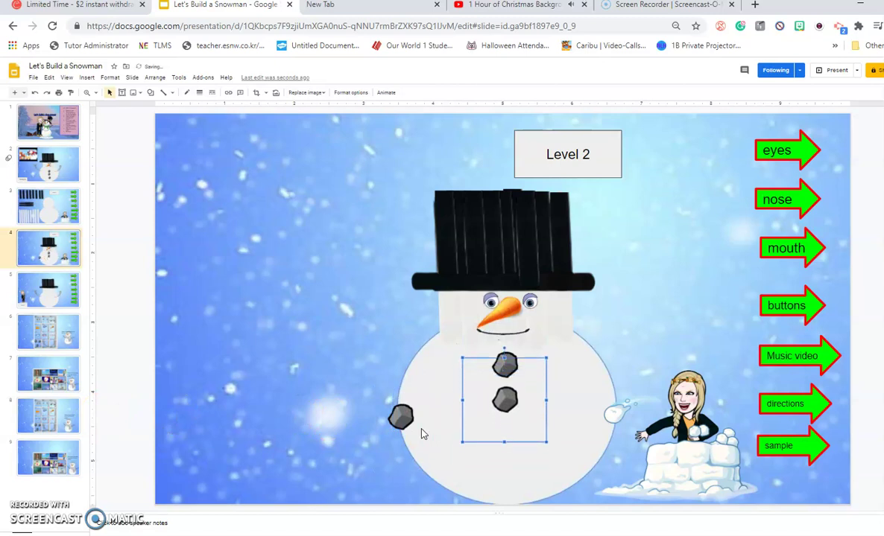
- Move the remaining coal beneath the second one, lining it up as the third button on the snowman's body
click(422, 434)
key(Right)
key(Right)
key(Right)
key(Right)
key(Right)
key(Right)
key(Right)
key(Right)
key(Right)
key(Right)
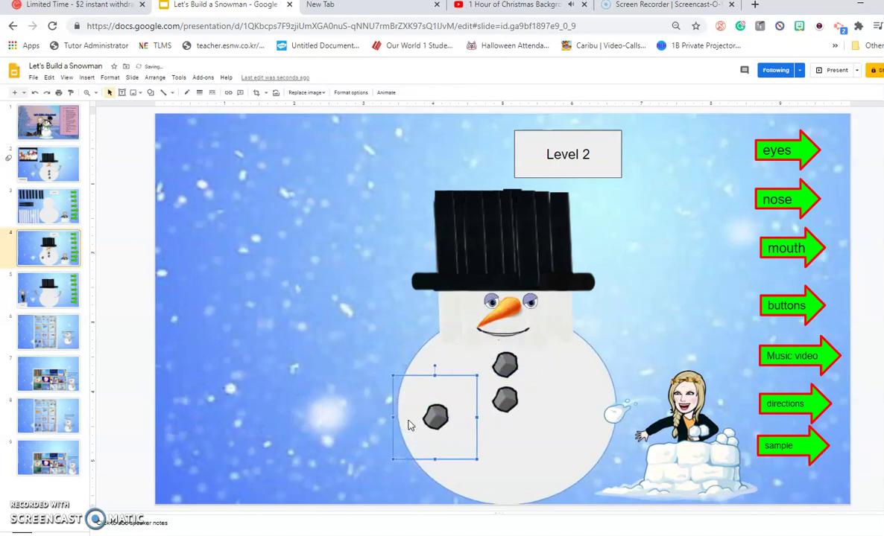
key(Down)
key(Down)
key(Down)
key(Down)
key(Down)
key(Down)
key(Down)
key(Down)
key(Left)
key(Left)
key(Left)
key(Left)
key(Left)
key(Left)
key(Left)
key(Left)
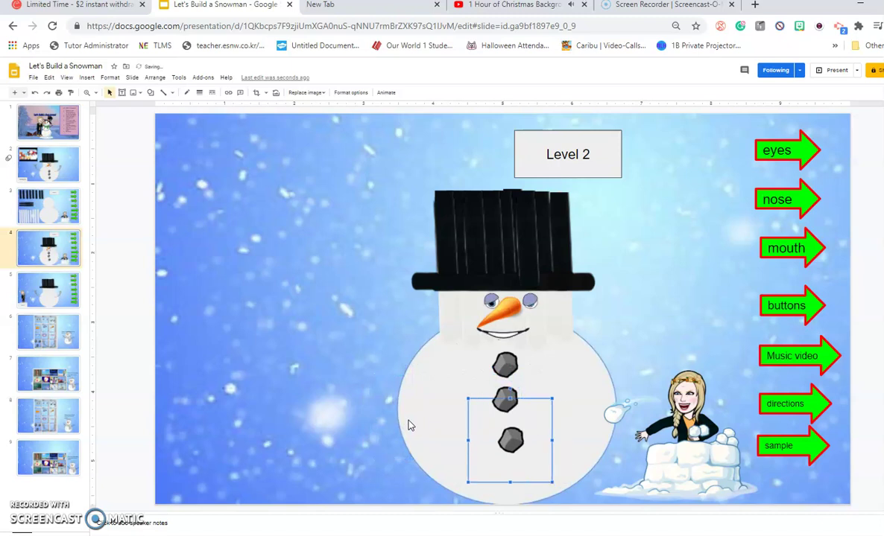
- Copy the left twig arm from the parts shelf on slide 6 and paste it onto slide 4
click(51, 339)
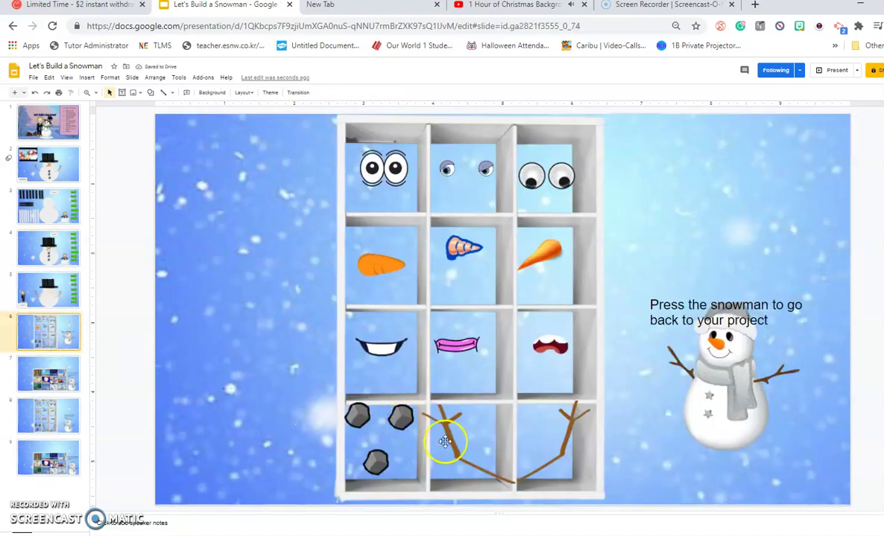
click(460, 449)
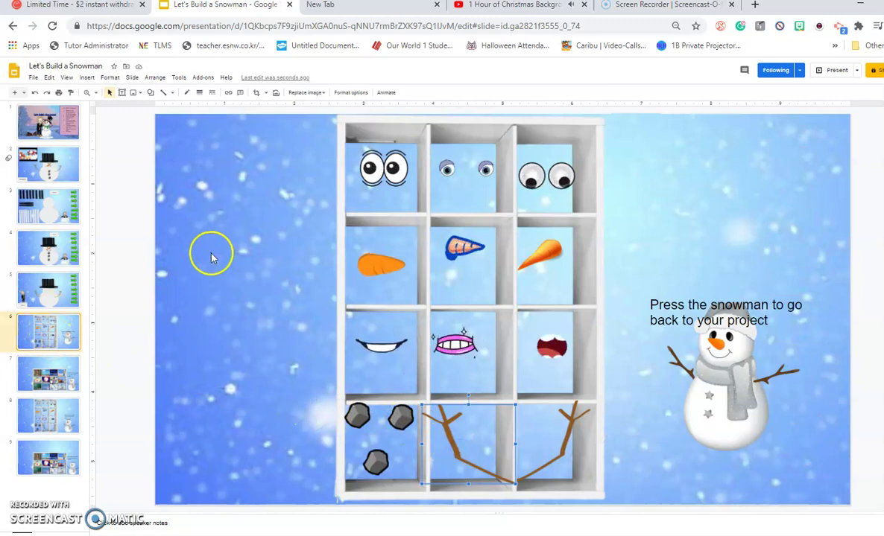
click(56, 253)
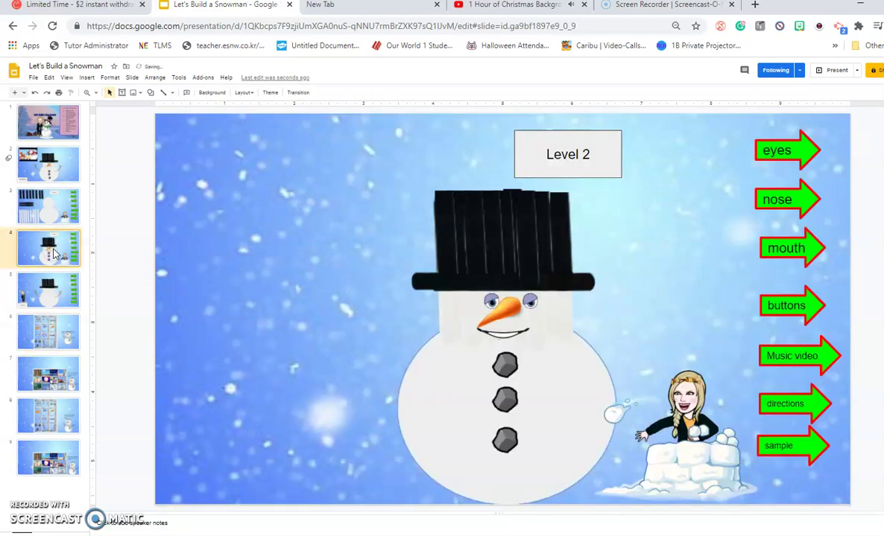
key(ctrl+v)
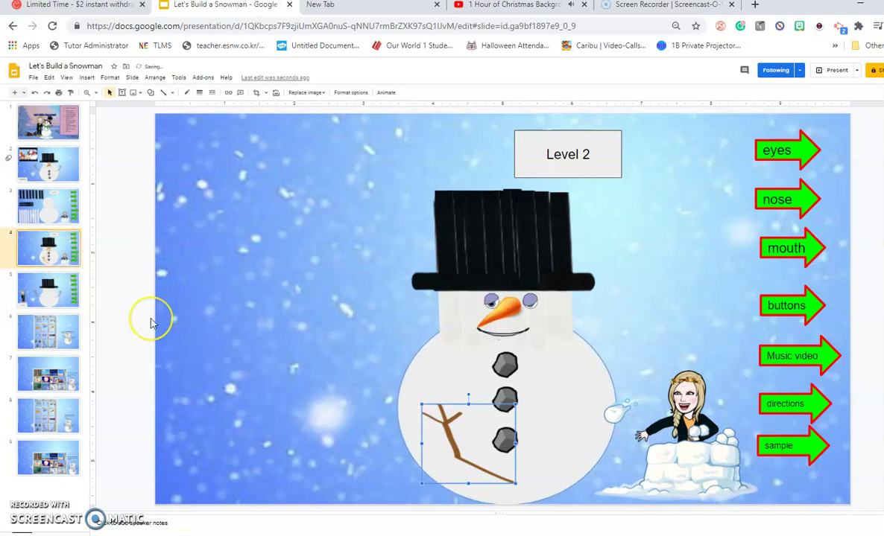
- Move the twig arm up and outward until its lower end meets the left edge of the snowman's body
key(Up)
key(Up)
key(Up)
key(Up)
key(Left)
key(Left)
key(Left)
key(Left)
key(Left)
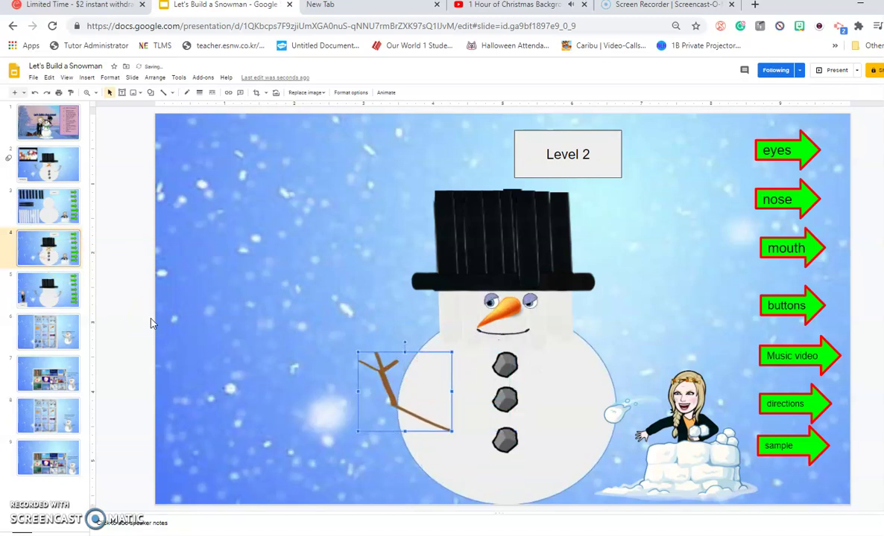
key(Left)
key(Left)
key(Left)
key(Left)
key(Up)
key(Up)
key(Up)
key(Up)
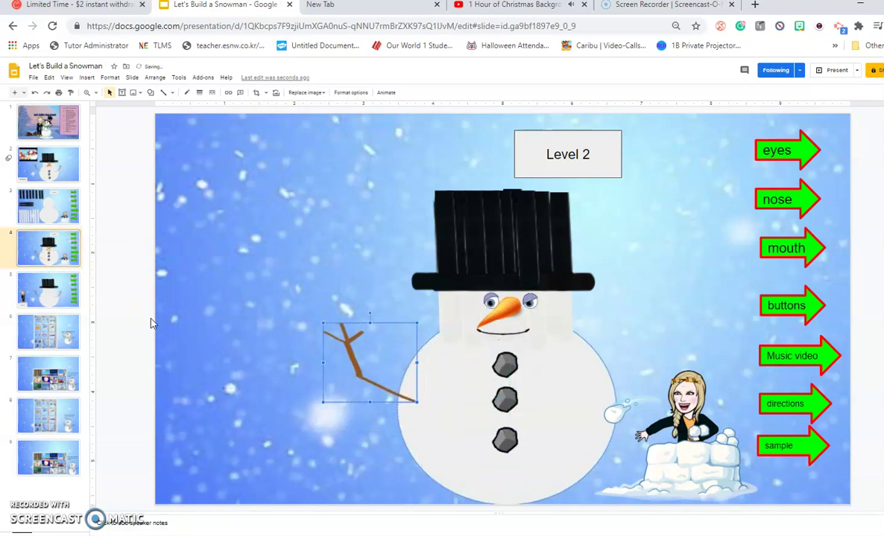
key(Left)
key(Left)
key(Left)
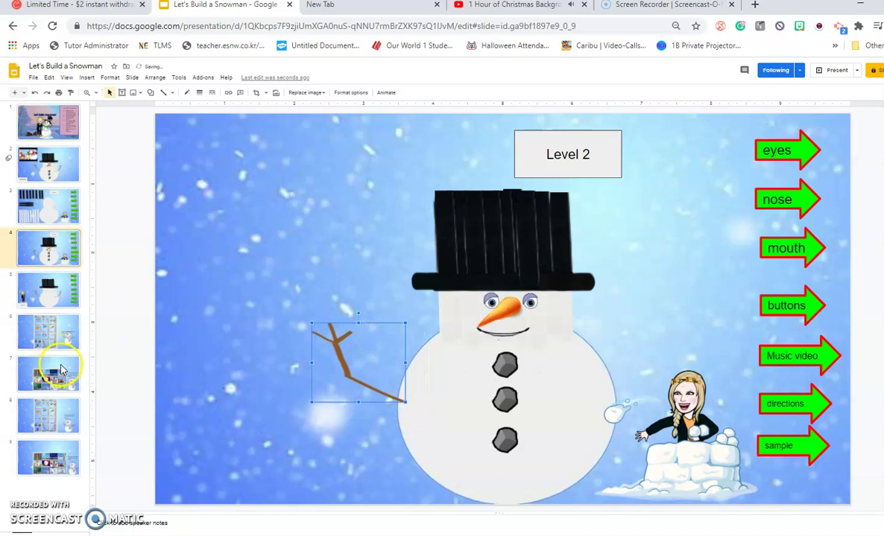
- Copy the right twig arm from the parts shelf on slide 6 and paste it onto slide 4
click(62, 371)
click(52, 344)
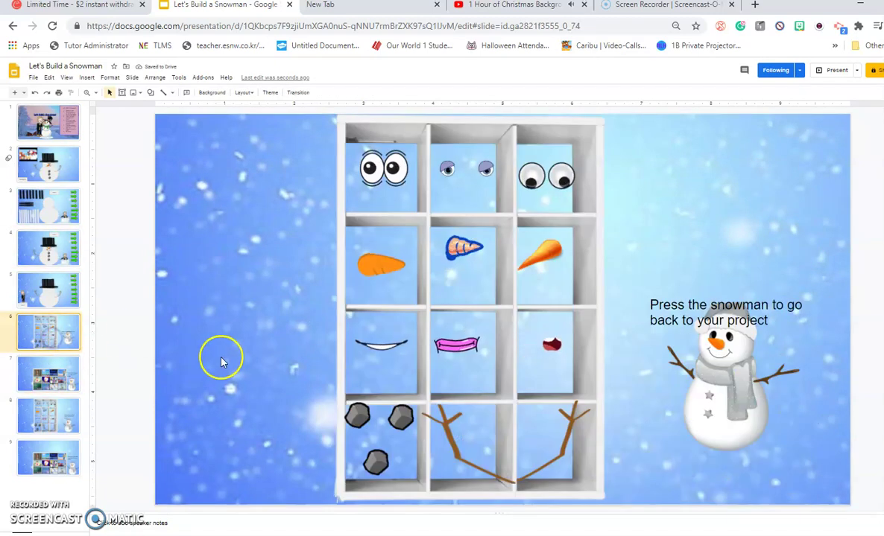
click(557, 463)
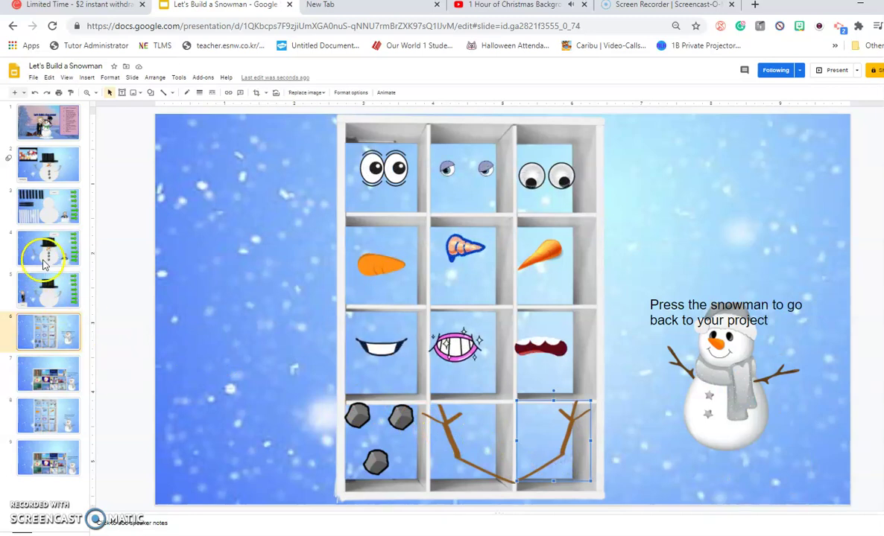
click(43, 258)
key(ctrl+v)
- Move the right twig arm to the right edge of the snowman's body, level with the opposite arm
key(Up)
key(Up)
key(Up)
key(Up)
key(Up)
key(Up)
key(Up)
key(Up)
key(Up)
key(Up)
key(Right)
key(Right)
key(Right)
key(Right)
key(Right)
key(Right)
key(Right)
key(Right)
key(Right)
key(Right)
key(Right)
key(Right)
key(Right)
key(Right)
key(Right)
key(Right)
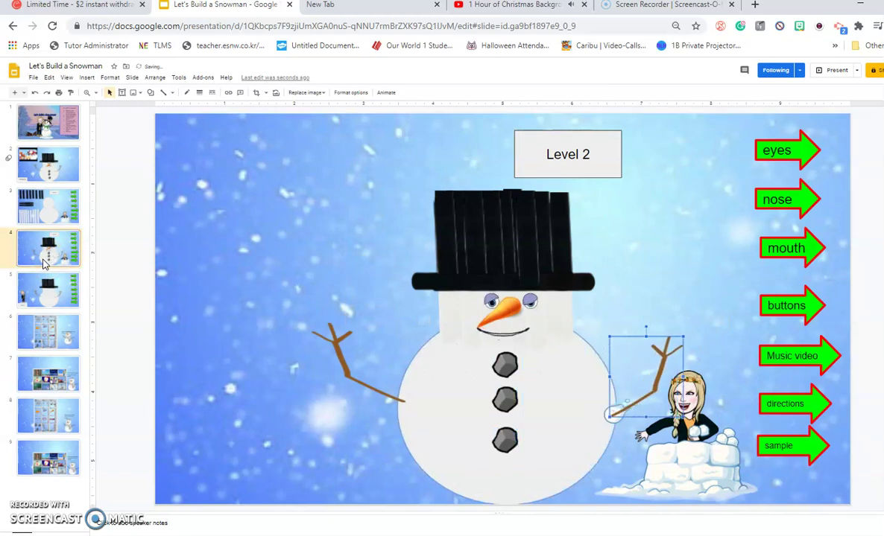
key(Up)
key(Up)
key(Up)
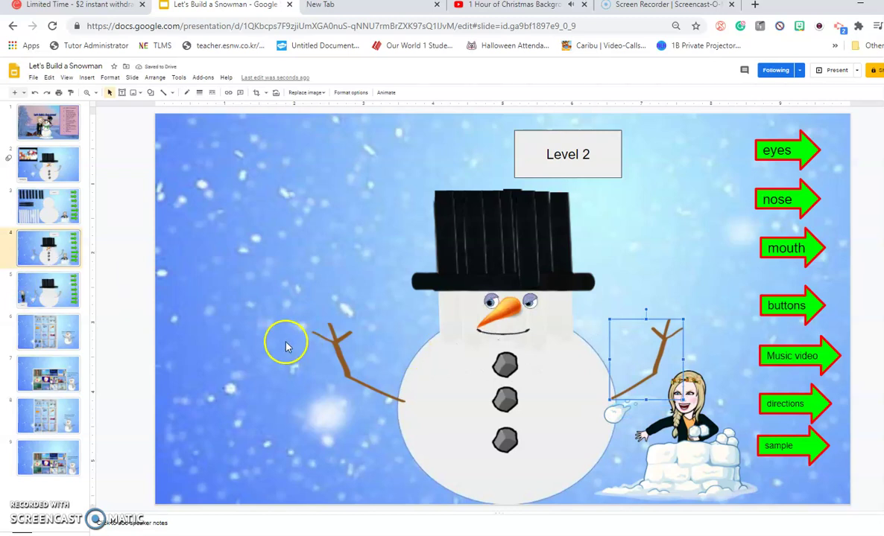
- Copy the YouTube link of the video picture showing a person in a snowman costume on slide 7
click(62, 382)
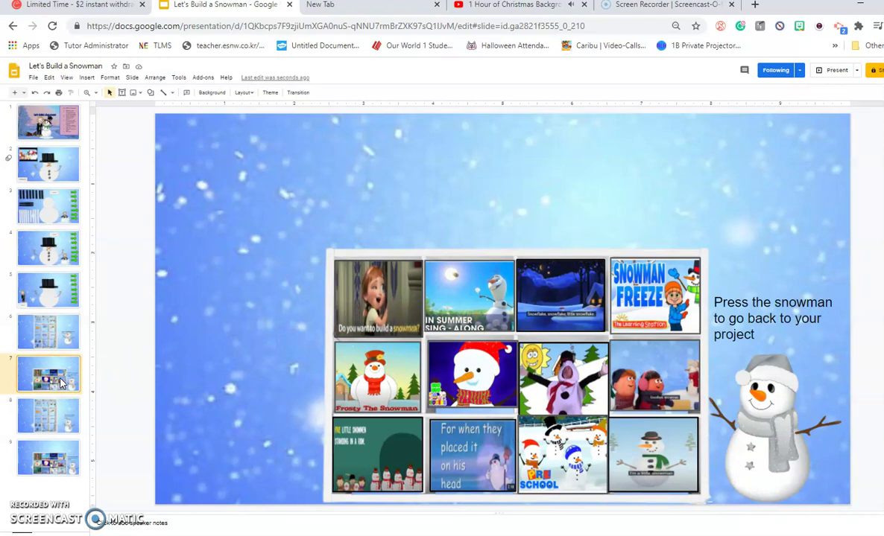
click(546, 391)
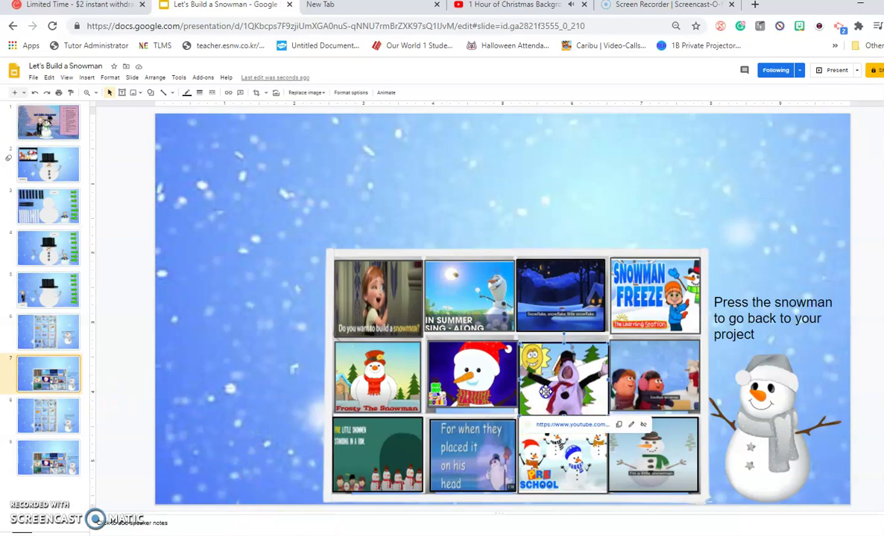
click(618, 427)
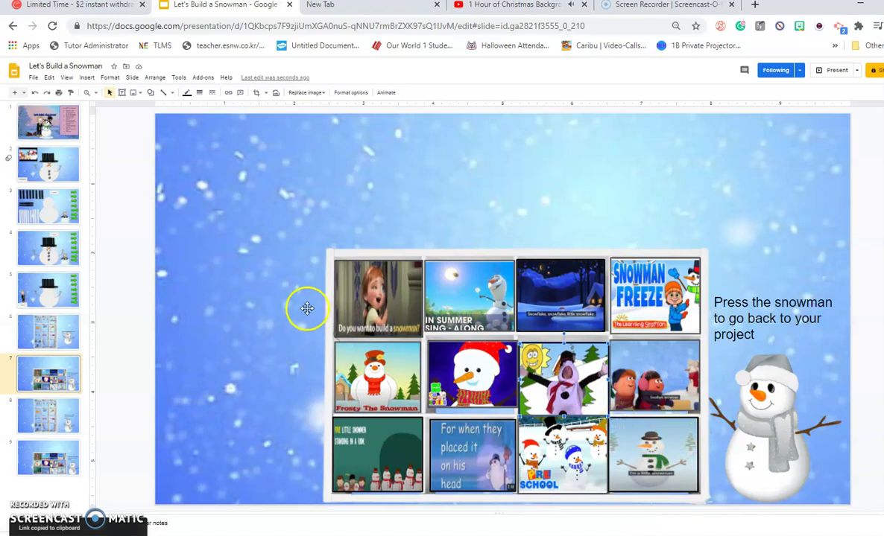
- Insert the video "The Snowman Song | Christmas Song for Kids" on slide 4 by searching YouTube for the copied link
click(37, 256)
click(86, 77)
click(107, 134)
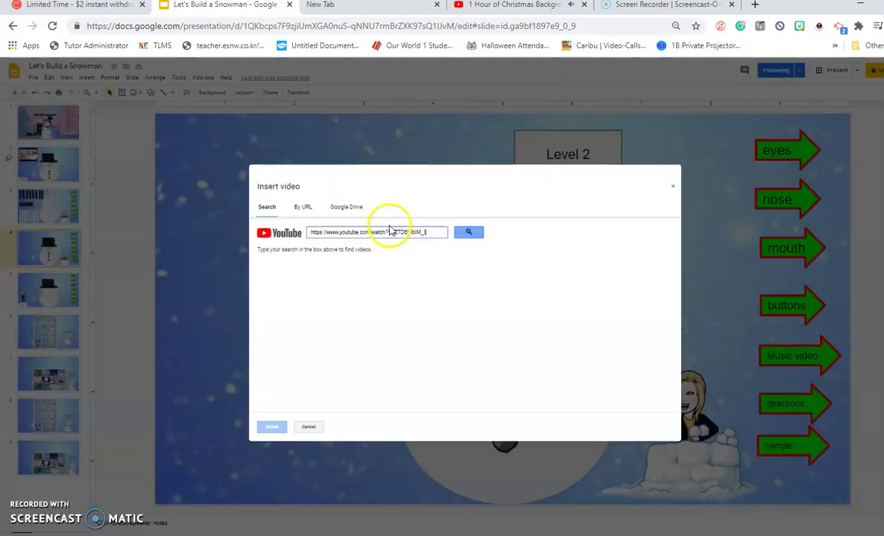
click(466, 237)
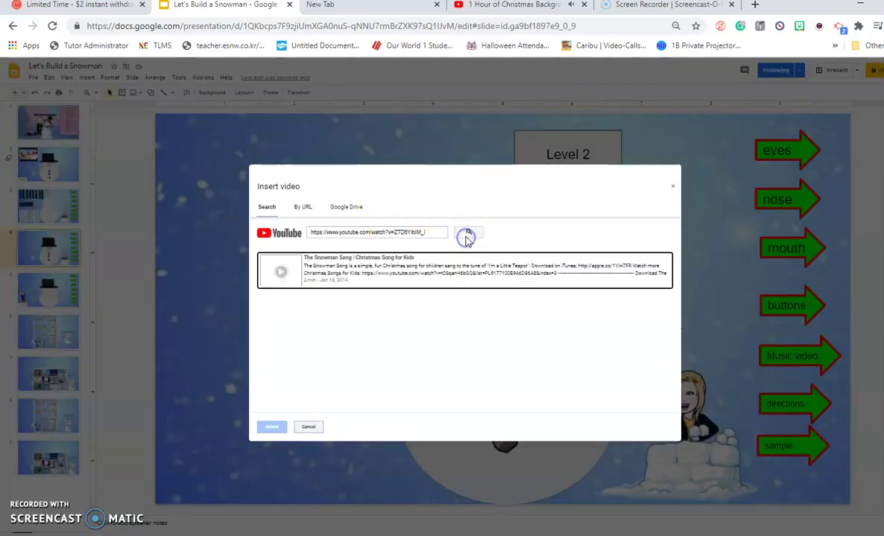
click(454, 281)
click(272, 427)
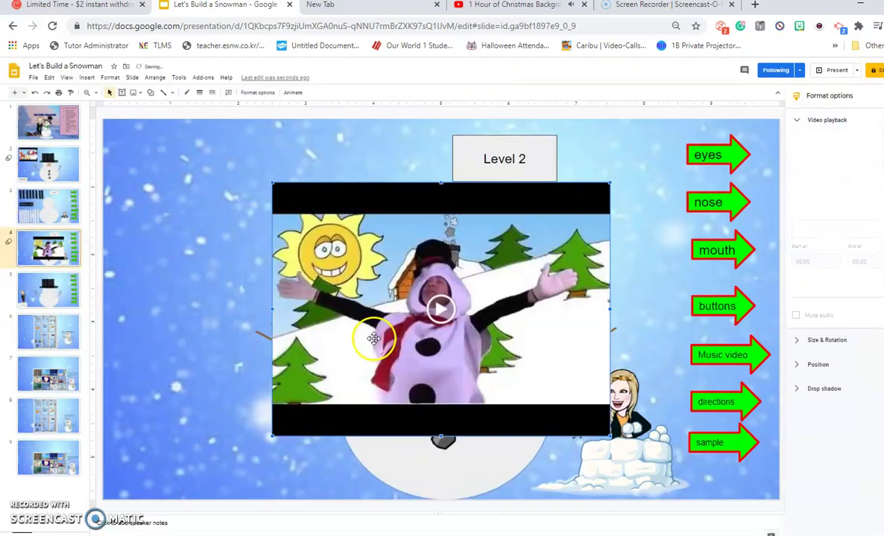
- Shrink the video to about half its size and place it beside the hat, above the left twig arm
drag(375, 337, 219, 308)
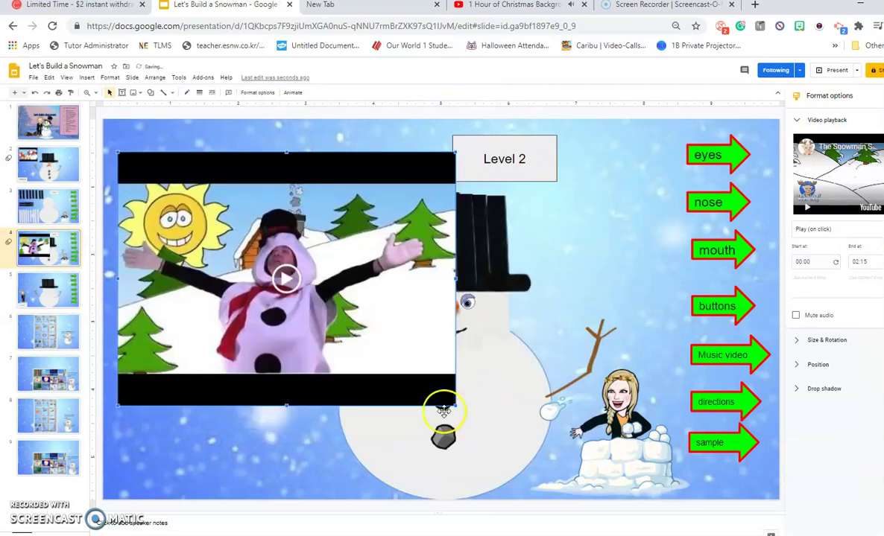
drag(454, 406, 290, 291)
drag(260, 258, 267, 273)
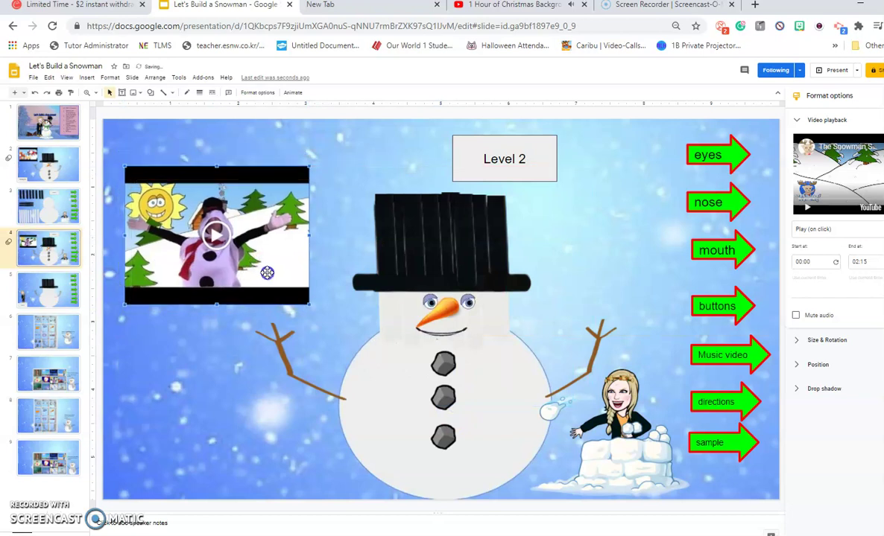
- Close the YouTube tab with the Christmas background music and present slide 4 full screen
click(501, 6)
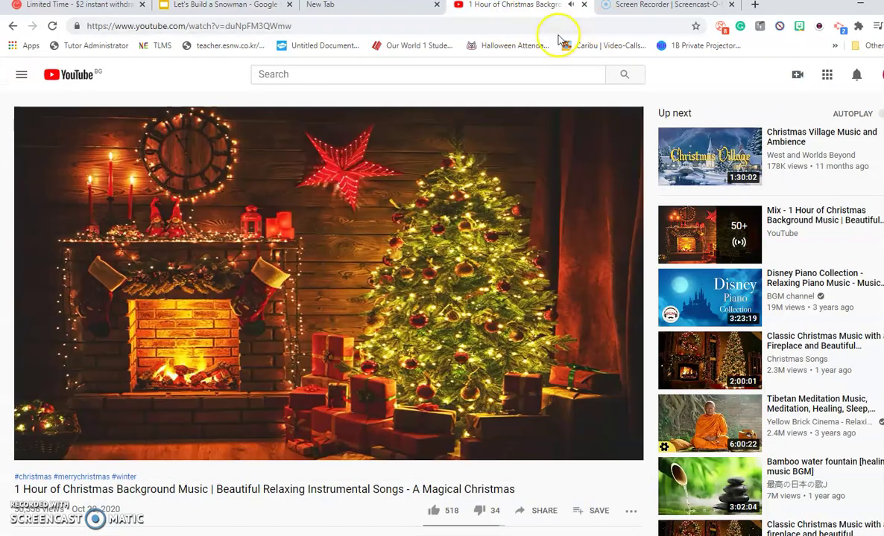
click(585, 6)
click(256, 6)
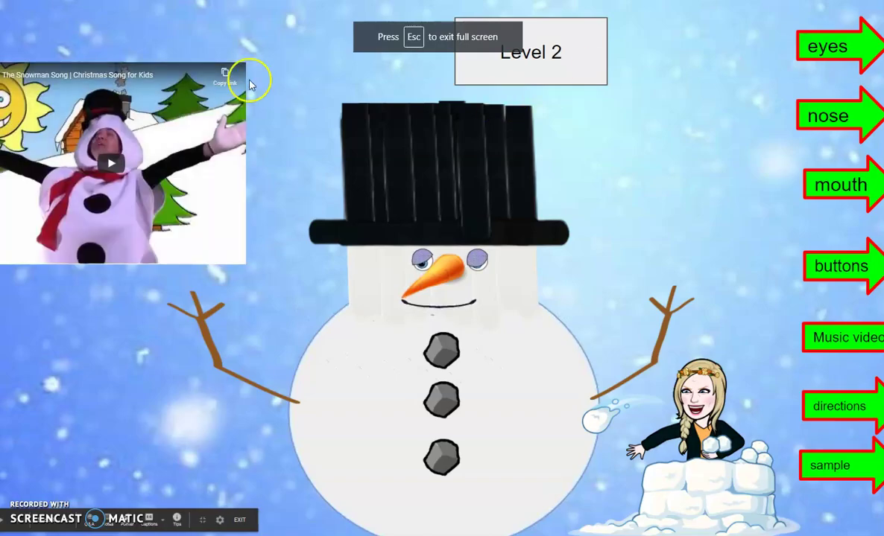
- Play The Snowman Song video in the slideshow, jump to several points in it and pause it
click(110, 163)
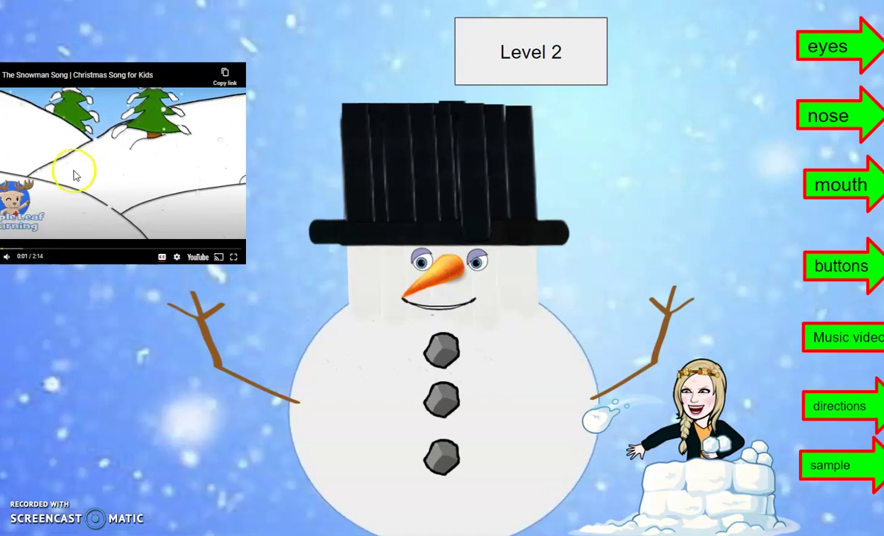
click(43, 252)
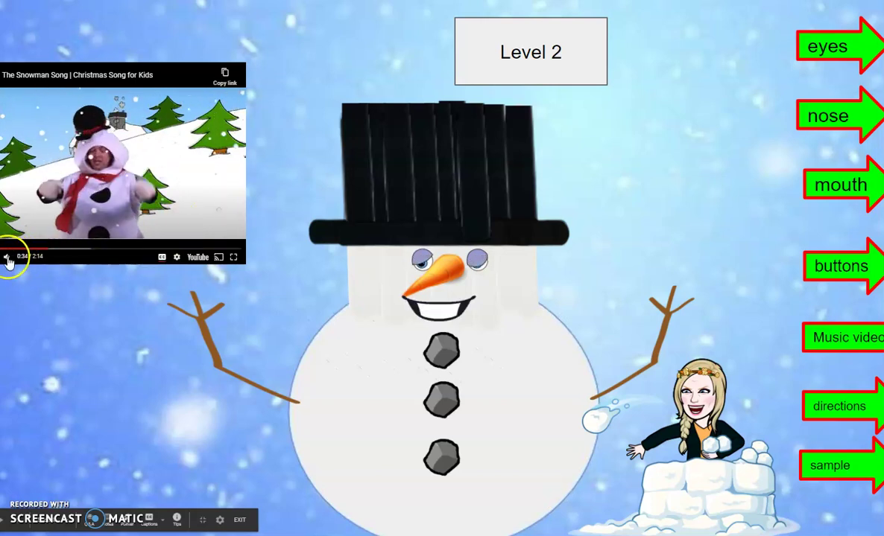
mouse_move(14, 263)
click(80, 249)
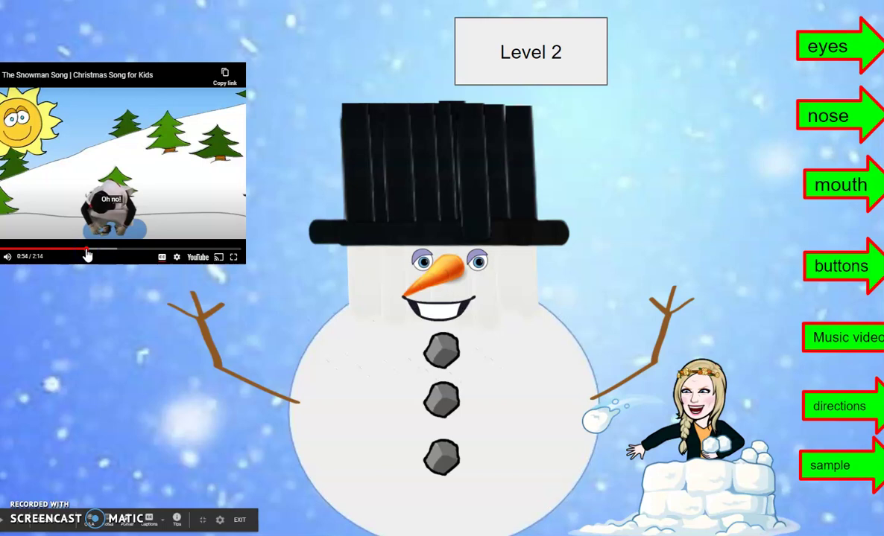
click(93, 249)
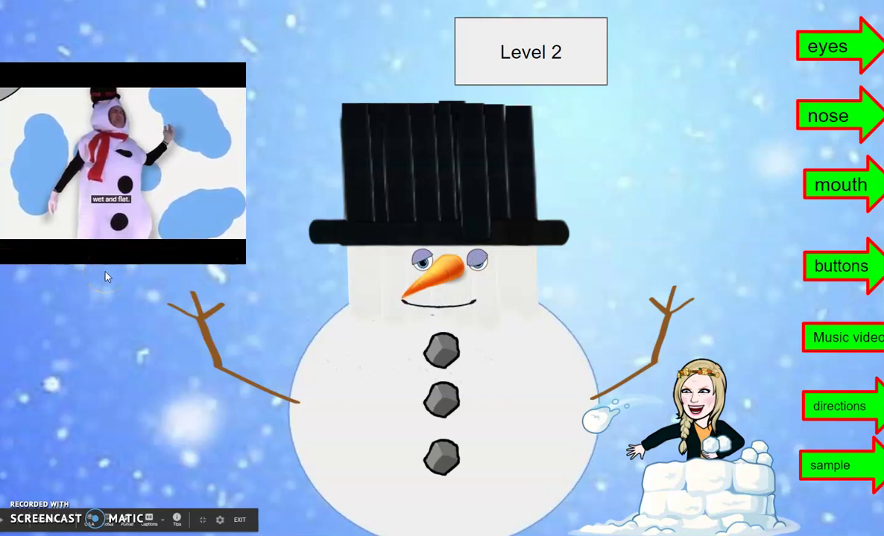
click(96, 228)
click(37, 250)
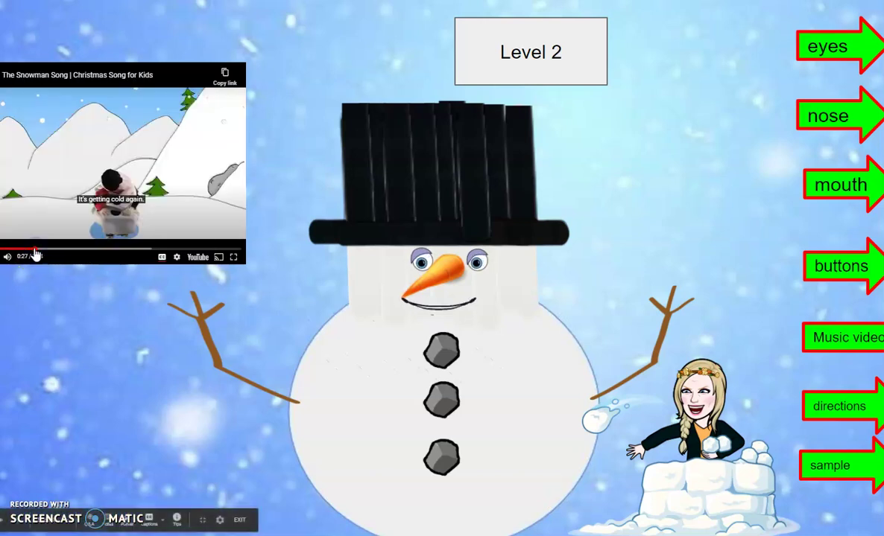
click(9, 257)
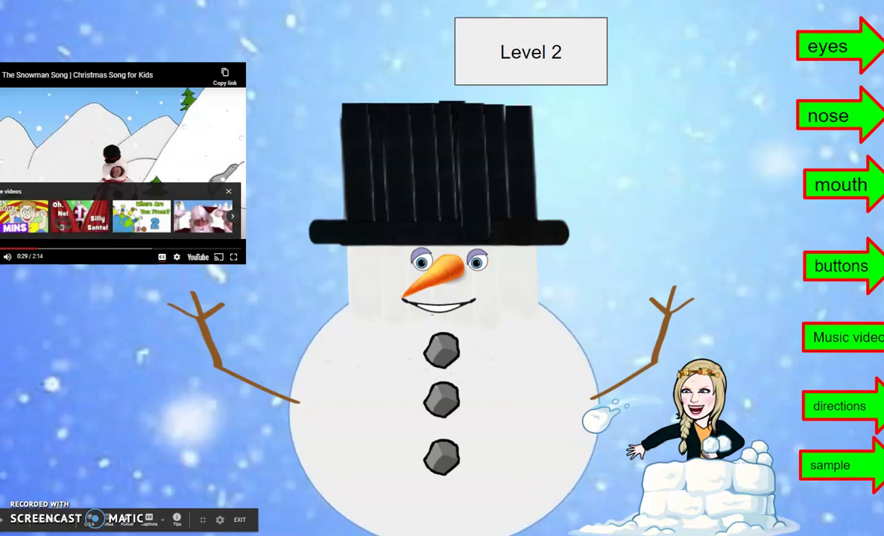